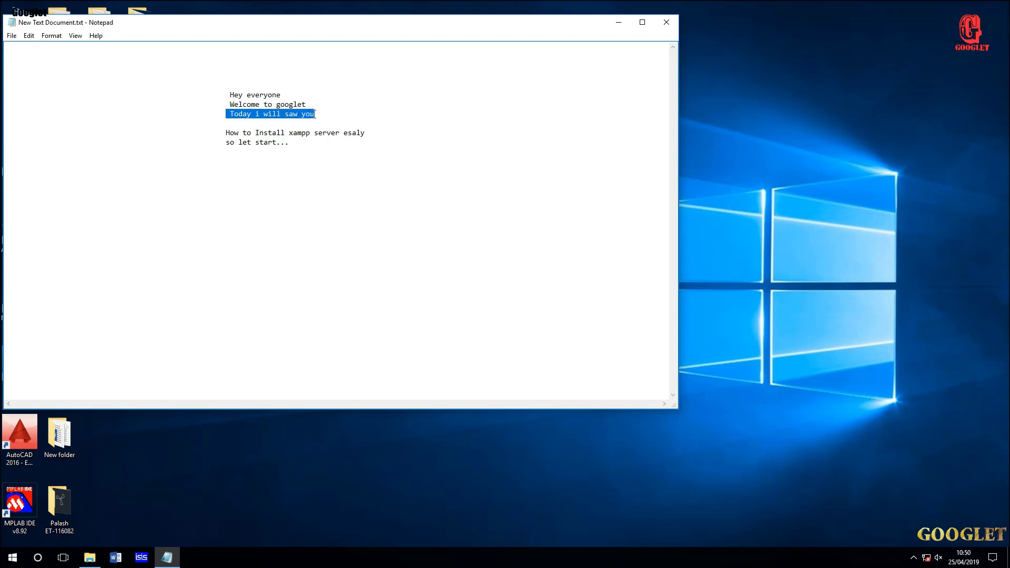
Add the line "Roll tyhe intro" below "so let start..." in the text note and start correcting its misspelled word
{"action": "left_click_drag", "start_coordinate": [222, 133], "coordinate": [365, 132]}
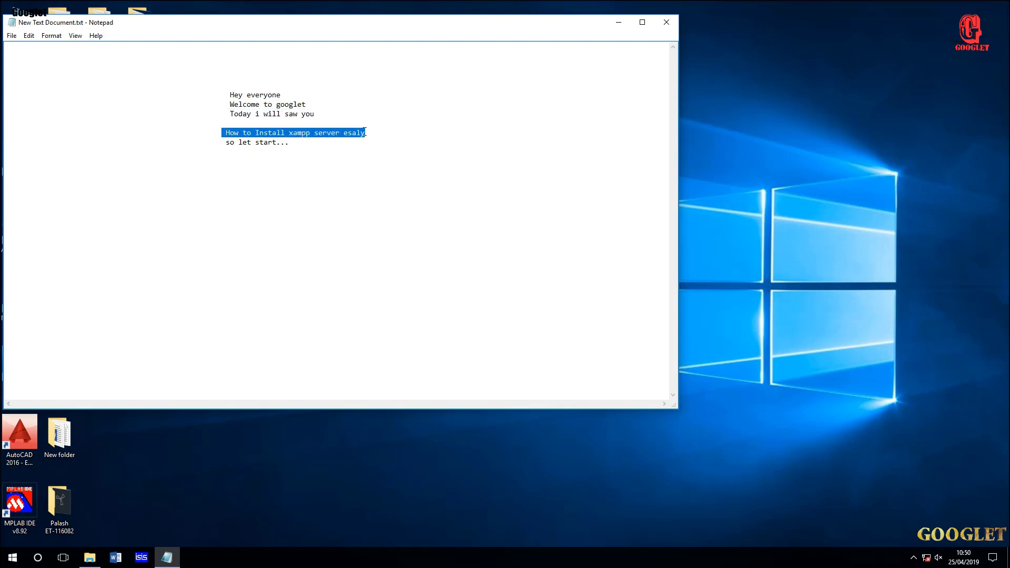
{"action": "left_click_drag", "start_coordinate": [226, 144], "coordinate": [287, 144]}
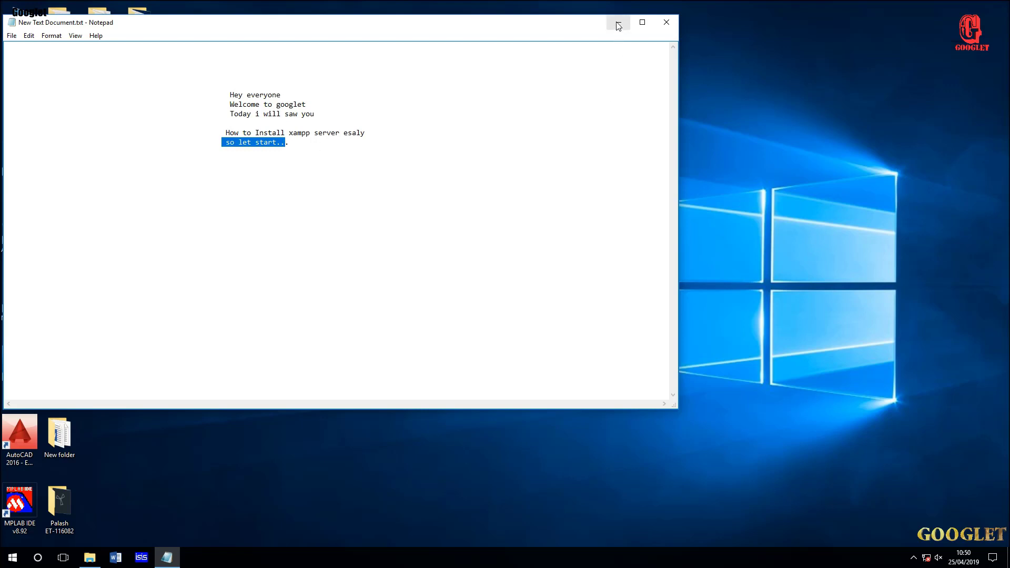
{"action": "left_click", "coordinate": [300, 153]}
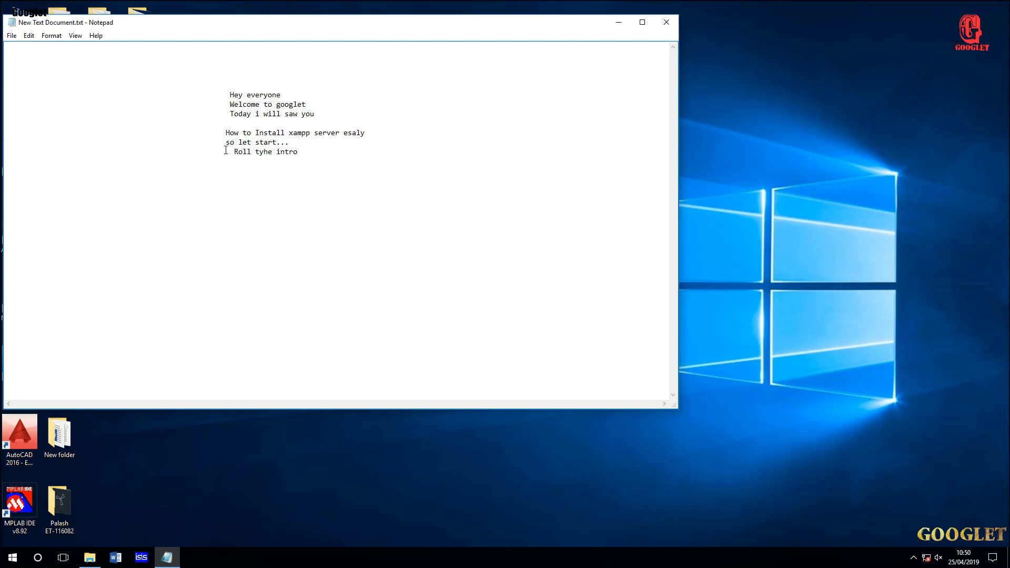
{"action": "left_click_drag", "start_coordinate": [225, 150], "coordinate": [255, 151]}
{"action": "left_click", "coordinate": [260, 152]}
{"action": "key", "text": "BackSpace"}
{"action": "key", "text": "BackSpace"}
{"action": "left_click_drag", "start_coordinate": [232, 152], "coordinate": [288, 156]}
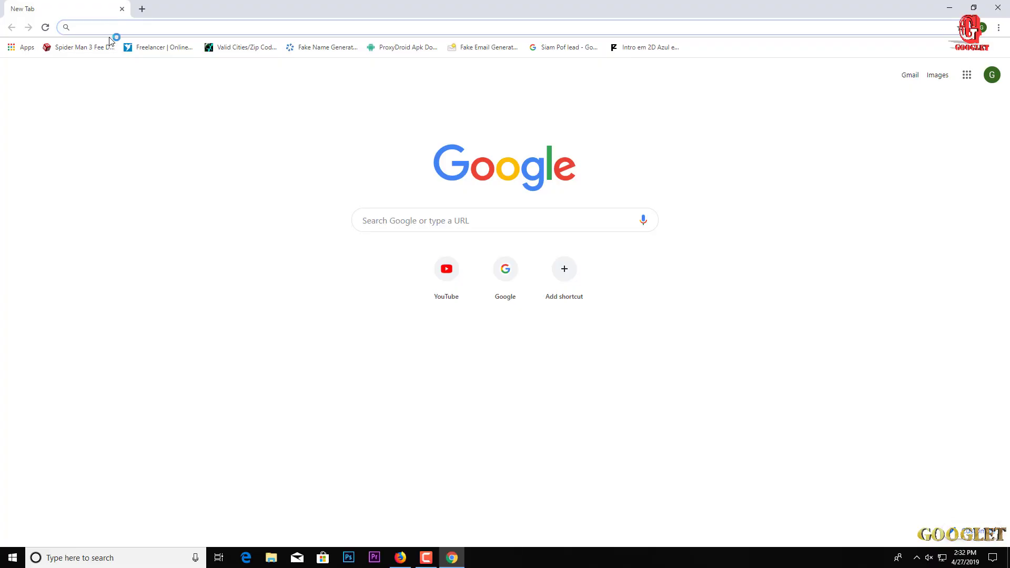
In Chrome, search for "xampp for windows 64 bit" and open the Apache Friends "XAMPP Installers and Downloads" result
{"action": "type", "text": "XAMPP"}
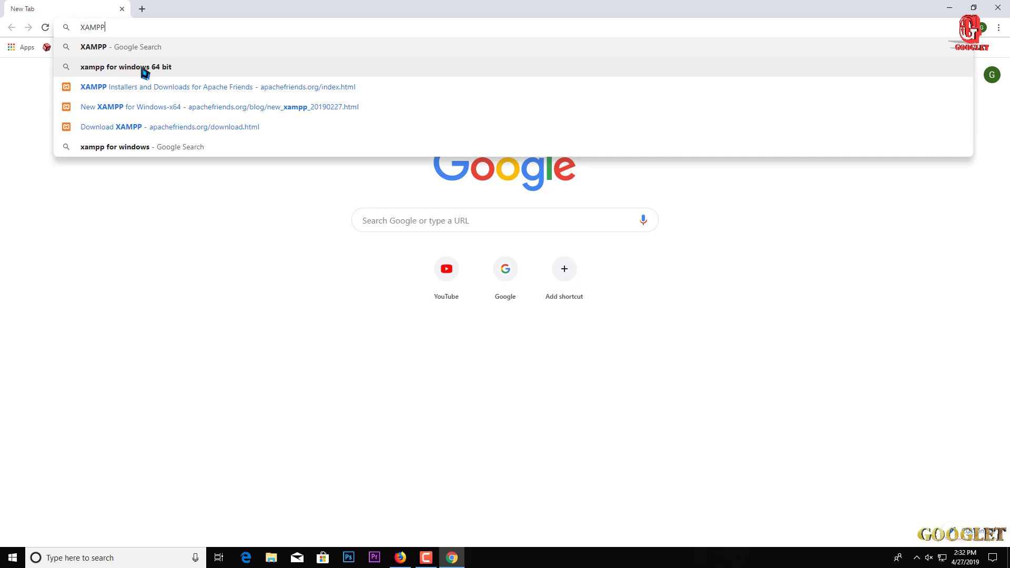
{"action": "left_click", "coordinate": [133, 69]}
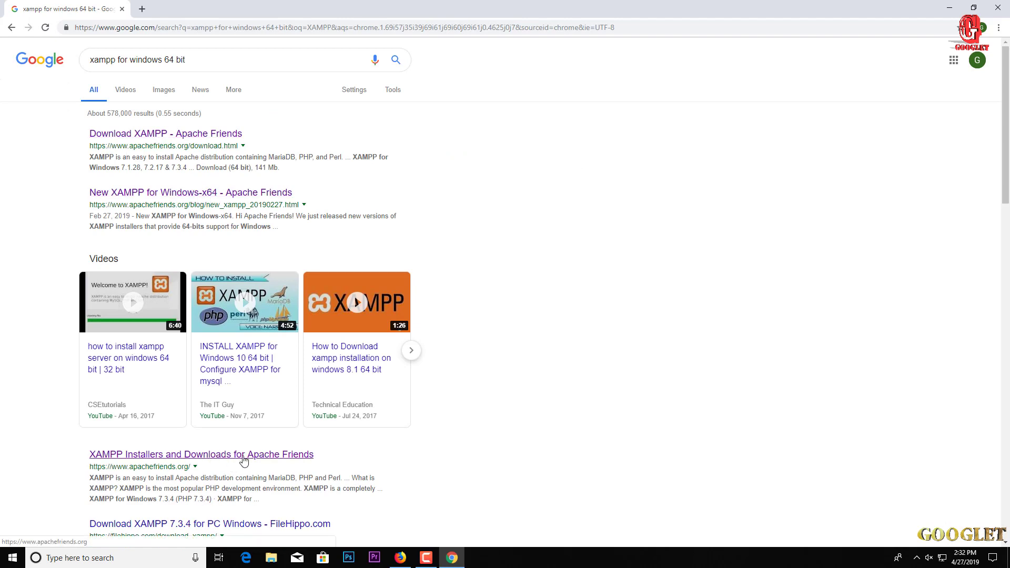
{"action": "scroll", "coordinate": [231, 460], "scroll_direction": "down", "scroll_amount": 2}
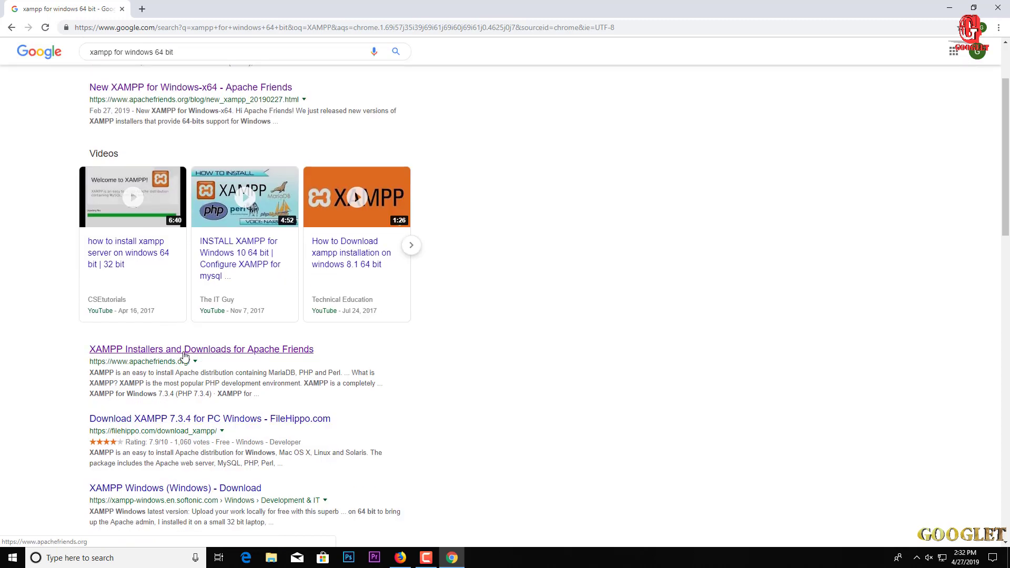
{"action": "left_click", "coordinate": [185, 350]}
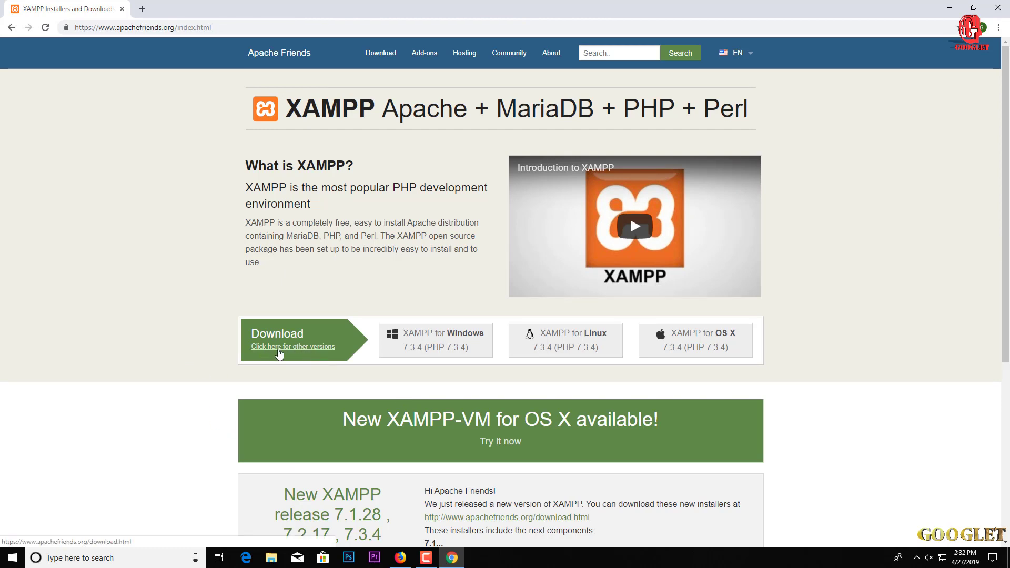
Open the page with other XAMPP versions and download the 64-bit Windows installer for version 7.1.28
{"action": "left_click", "coordinate": [298, 352]}
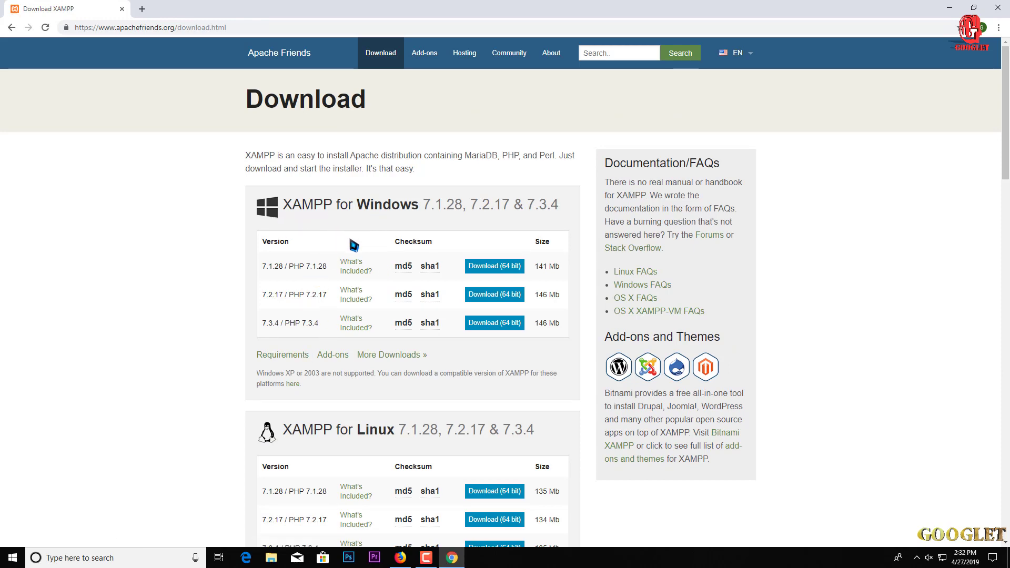
{"action": "scroll", "coordinate": [353, 245], "scroll_direction": "down", "scroll_amount": 8}
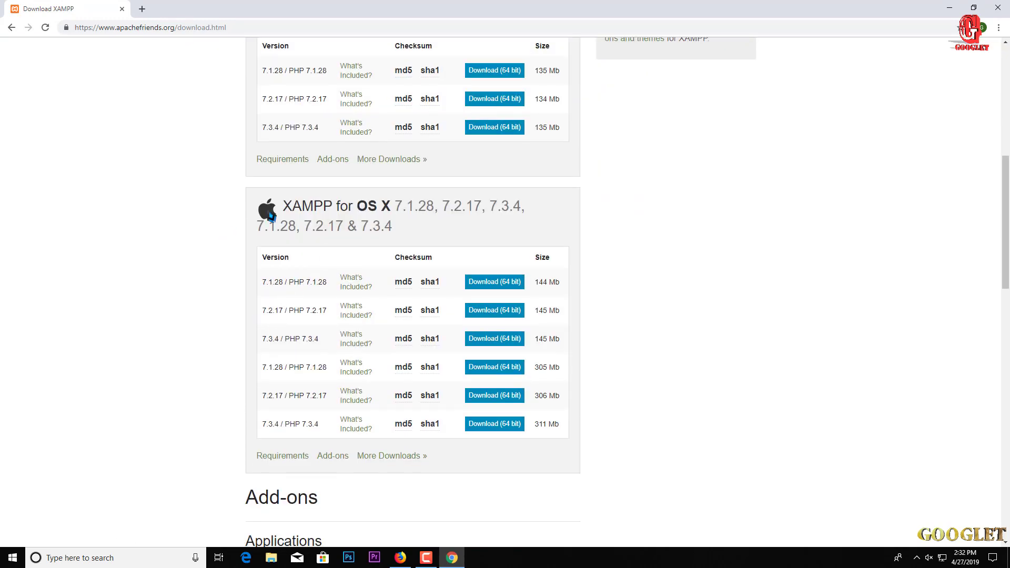
{"action": "scroll", "coordinate": [408, 294], "scroll_direction": "down", "scroll_amount": 4}
{"action": "scroll", "coordinate": [421, 310], "scroll_direction": "up", "scroll_amount": 9}
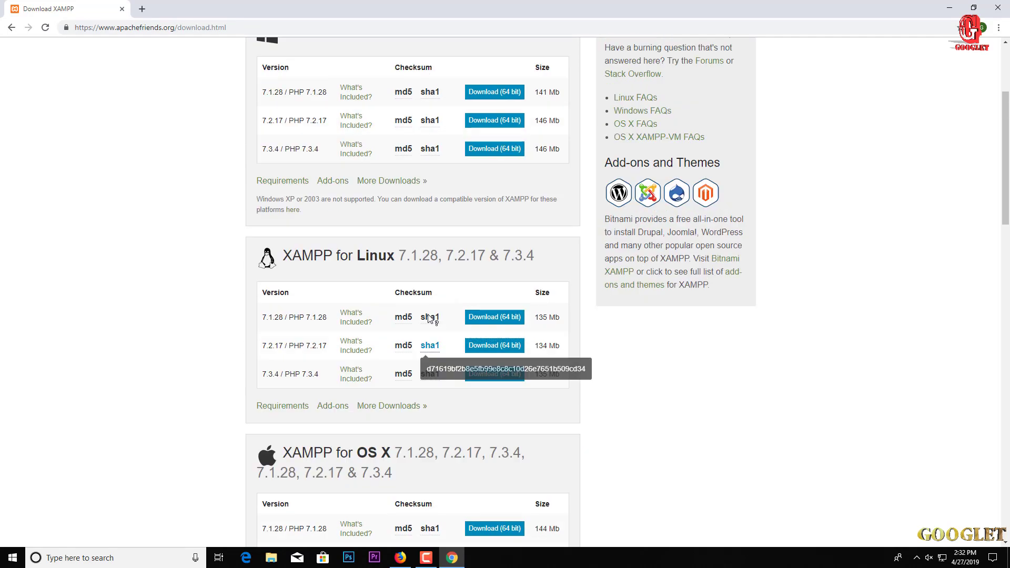
{"action": "scroll", "coordinate": [429, 317], "scroll_direction": "up", "scroll_amount": 4}
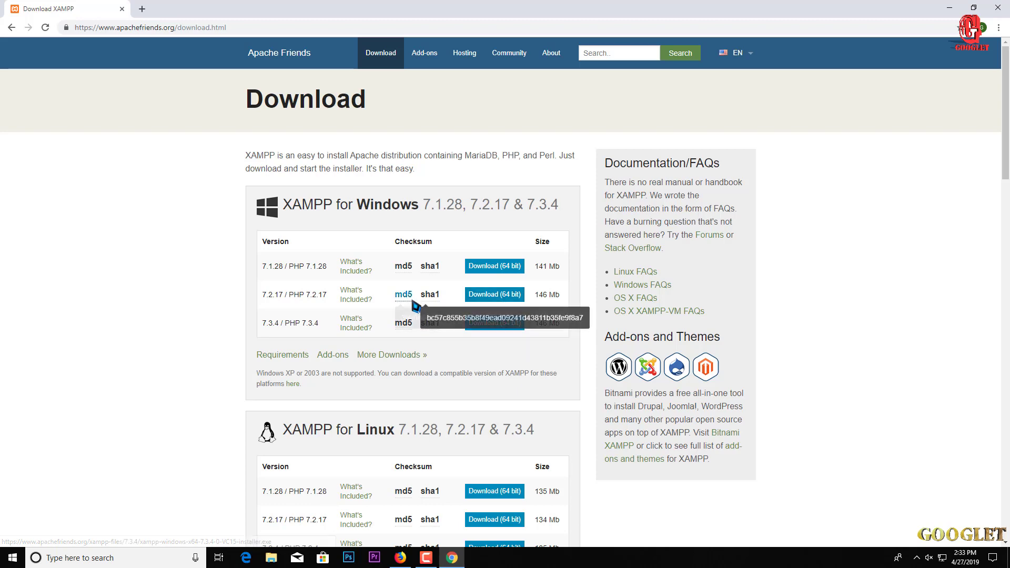
{"action": "left_click", "coordinate": [497, 266]}
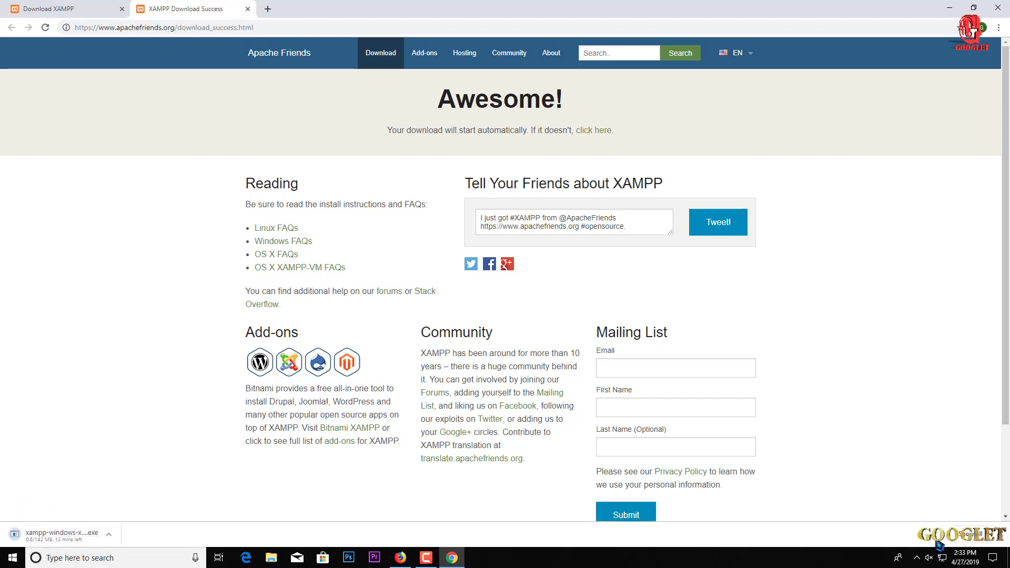
View the full list of downloads, close the XAMPP Download Success page and return to the Download XAMPP page
{"action": "left_click", "coordinate": [963, 536]}
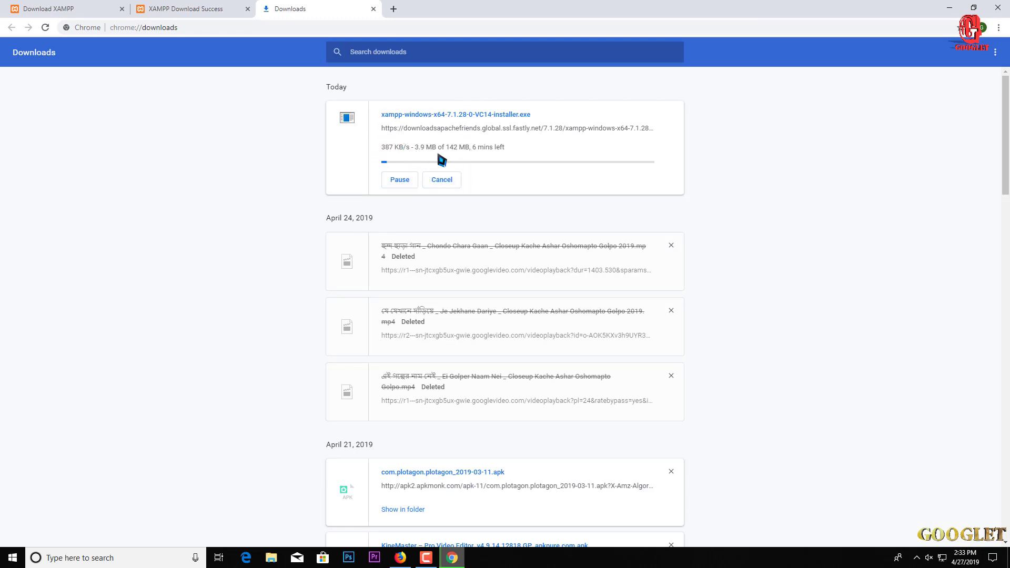
{"action": "left_click", "coordinate": [220, 13]}
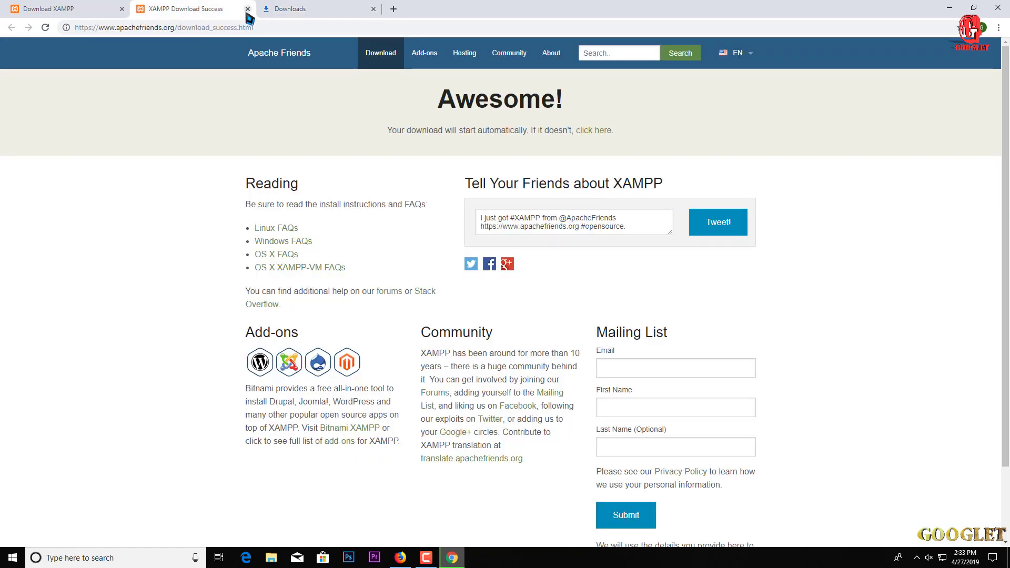
{"action": "left_click", "coordinate": [248, 9]}
{"action": "left_click", "coordinate": [81, 9]}
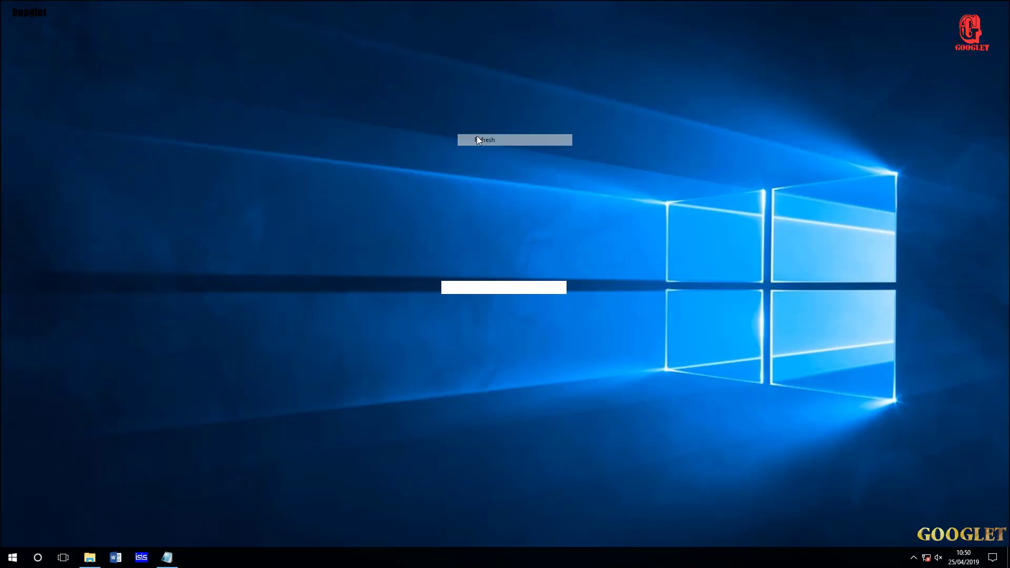
{"action": "left_click", "coordinate": [476, 139]}
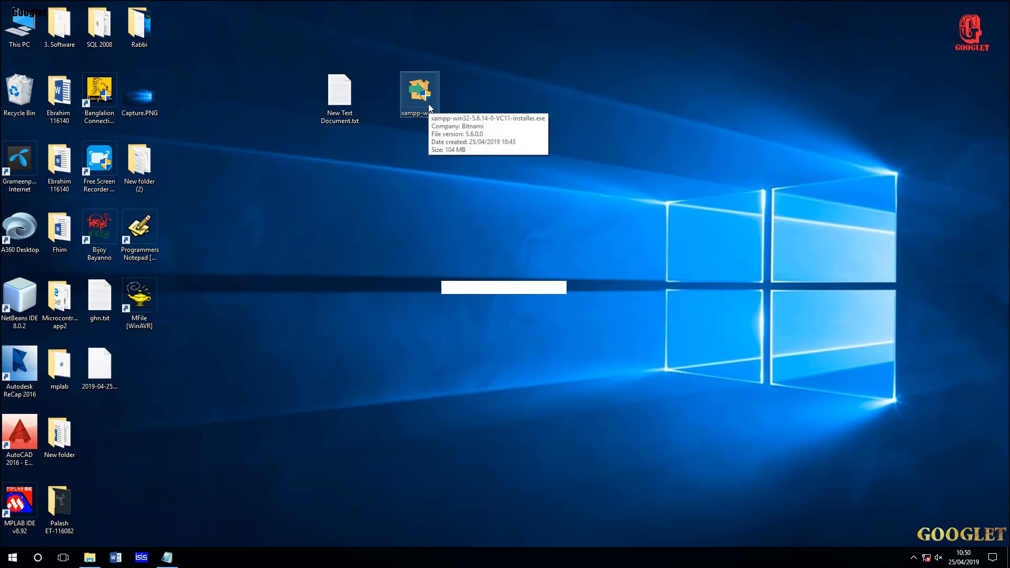
{"action": "right_click", "coordinate": [429, 112]}
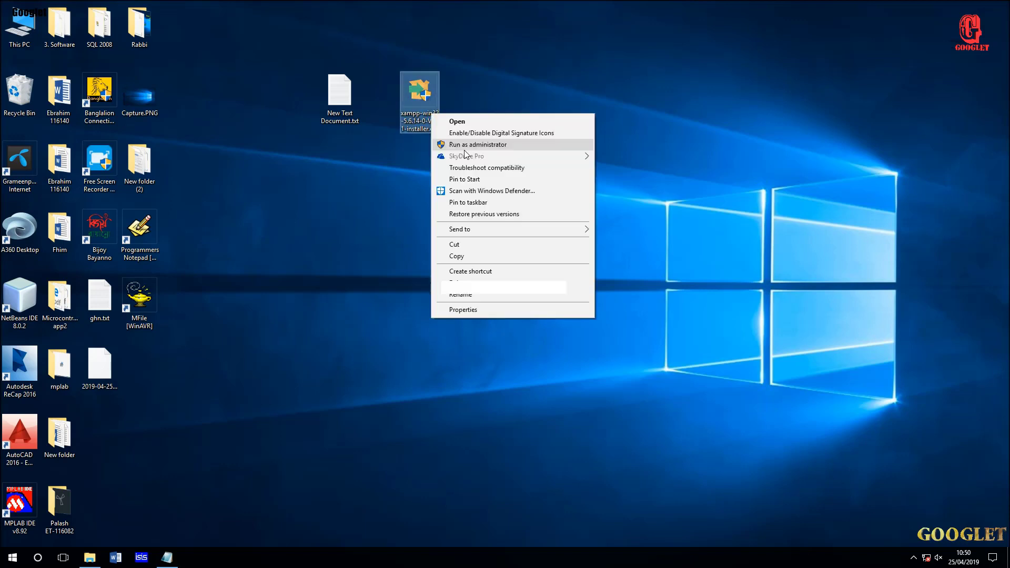
{"action": "left_click", "coordinate": [462, 142]}
{"action": "right_click", "coordinate": [500, 58]}
{"action": "left_click", "coordinate": [505, 90]}
{"action": "right_click", "coordinate": [511, 84]}
{"action": "left_click", "coordinate": [531, 114]}
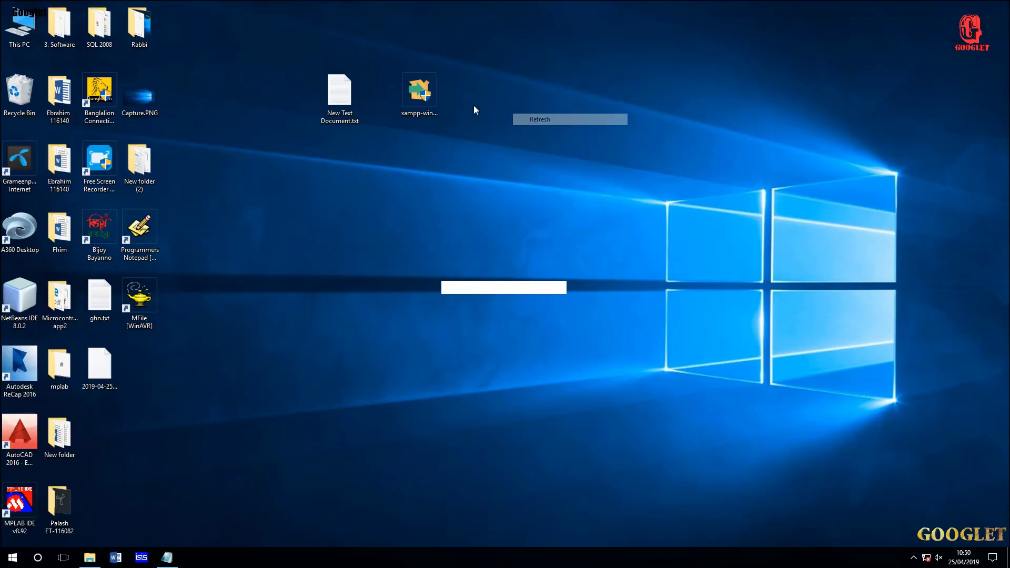
{"action": "right_click", "coordinate": [463, 101]}
{"action": "left_click", "coordinate": [489, 132]}
{"action": "right_click", "coordinate": [466, 122]}
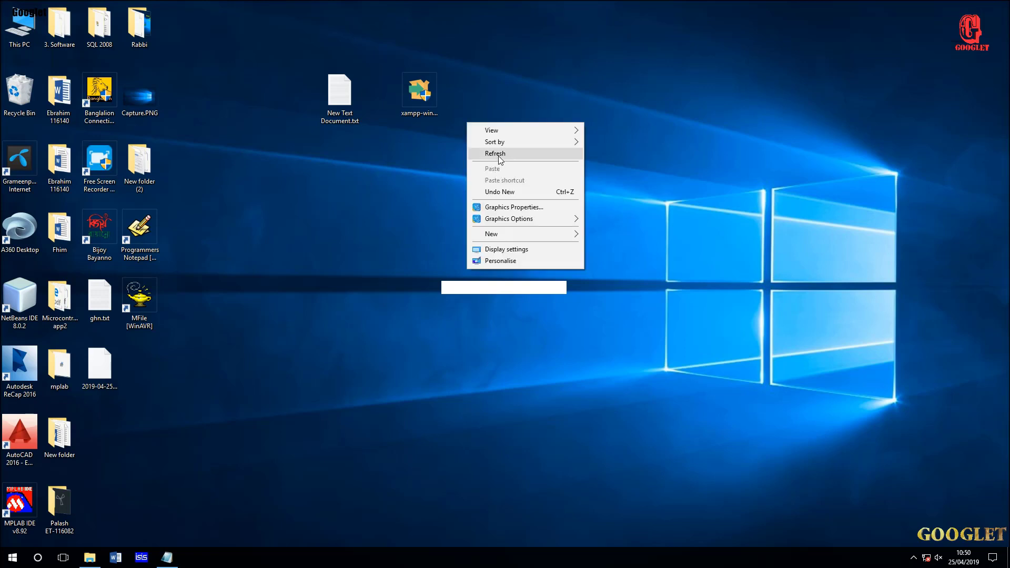
{"action": "left_click", "coordinate": [497, 154]}
Run xampp-win32-5.6.14-0-VC11-installer.exe from the desktop as administrator and accept the User Account Control warning
{"action": "left_click", "coordinate": [430, 108]}
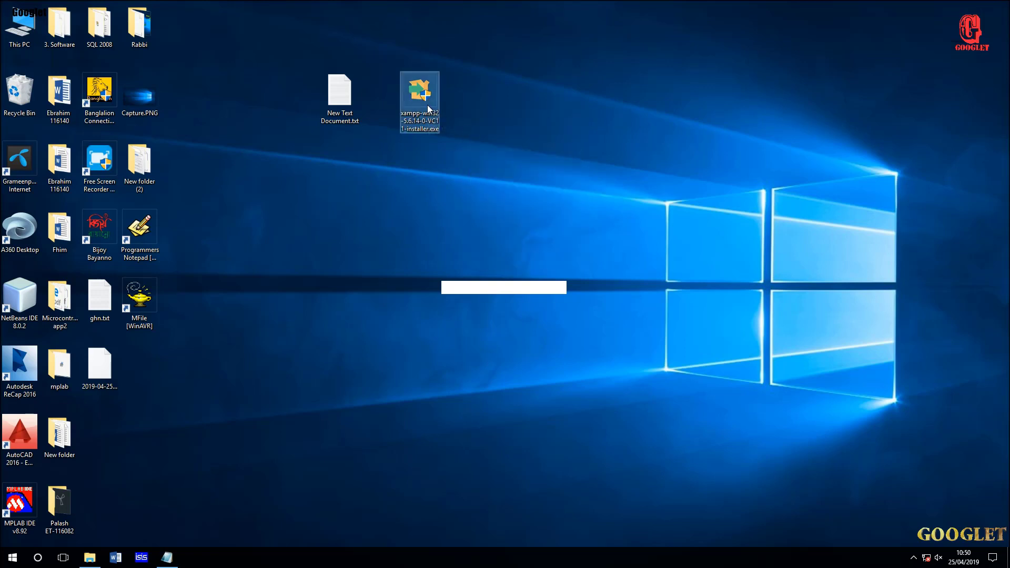
{"action": "right_click", "coordinate": [427, 106]}
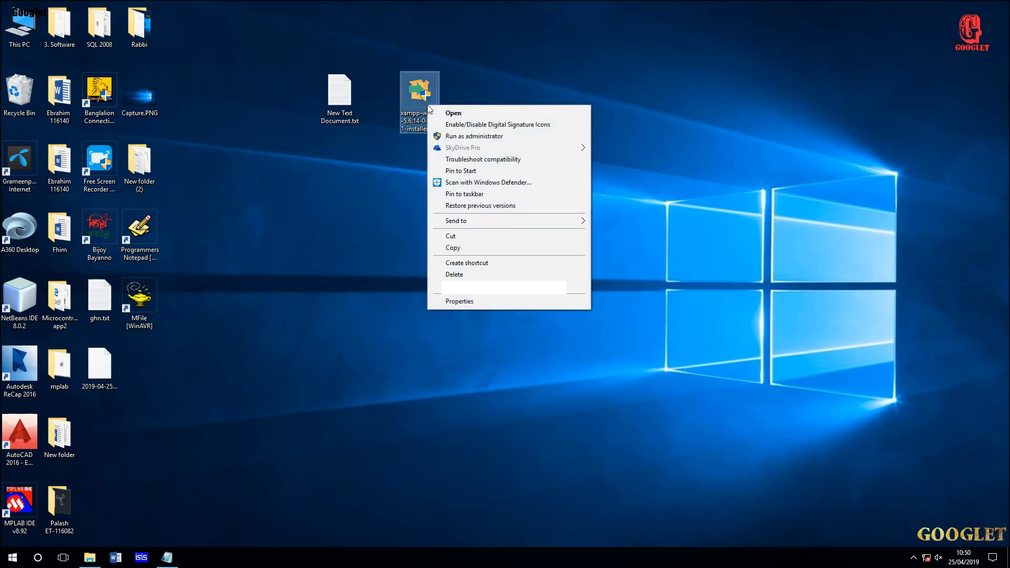
{"action": "left_click", "coordinate": [474, 136]}
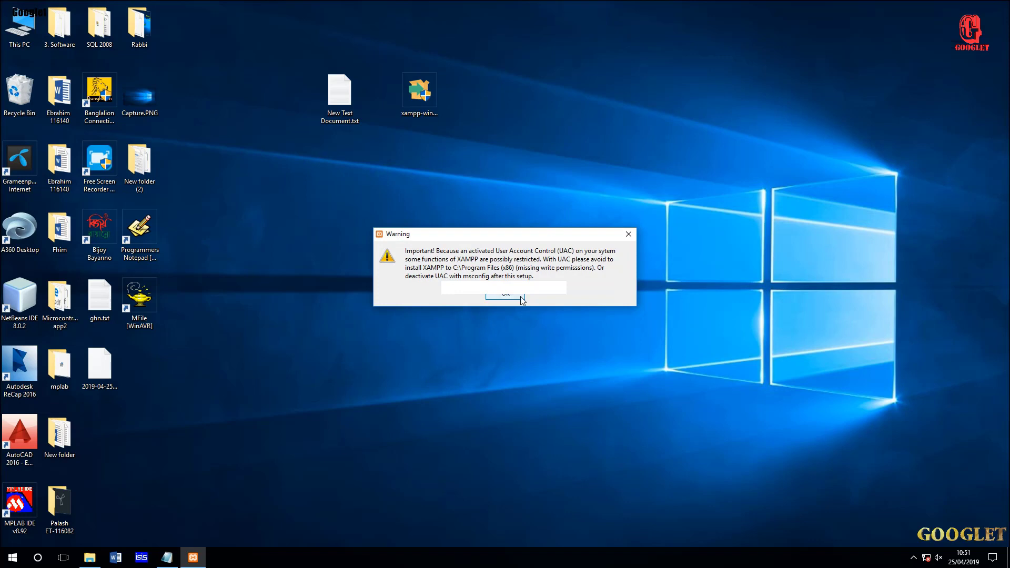
{"action": "left_click", "coordinate": [521, 298]}
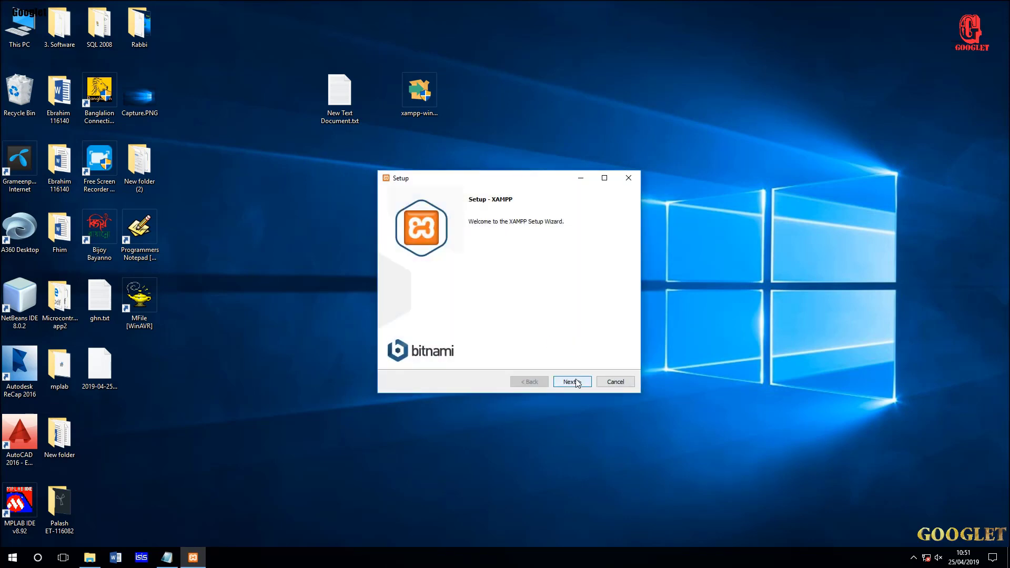
Advance through the XAMPP setup wizard with its default choices and try to use C:\xampp as the installation folder
{"action": "left_click", "coordinate": [577, 382]}
{"action": "left_click", "coordinate": [577, 382]}
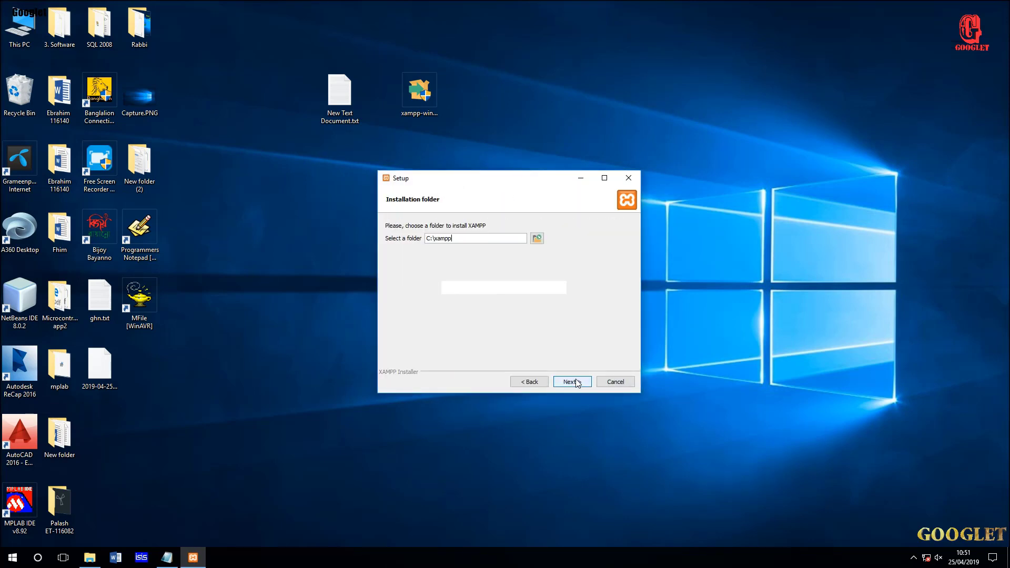
{"action": "left_click", "coordinate": [577, 383]}
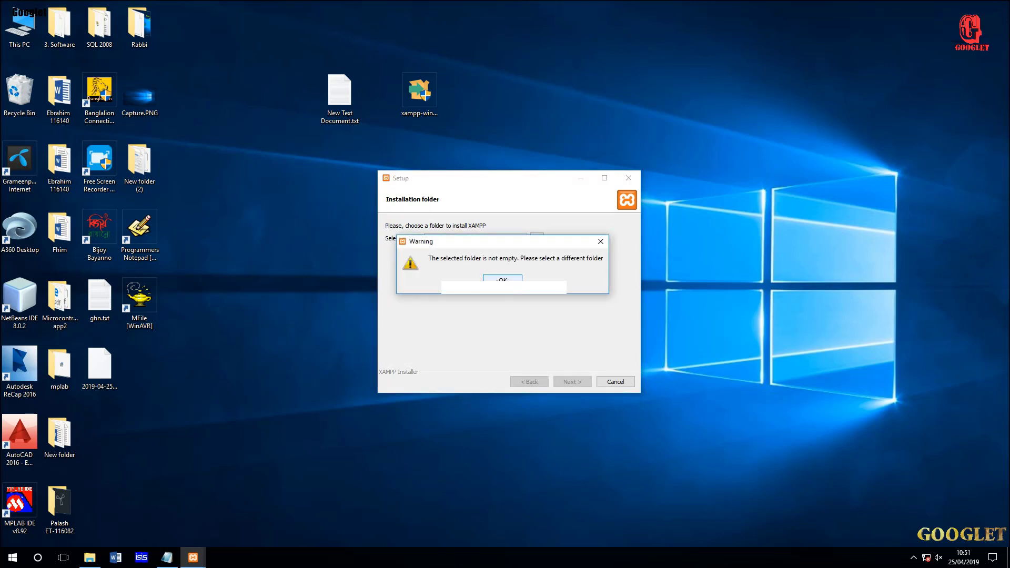
{"action": "left_click", "coordinate": [496, 280]}
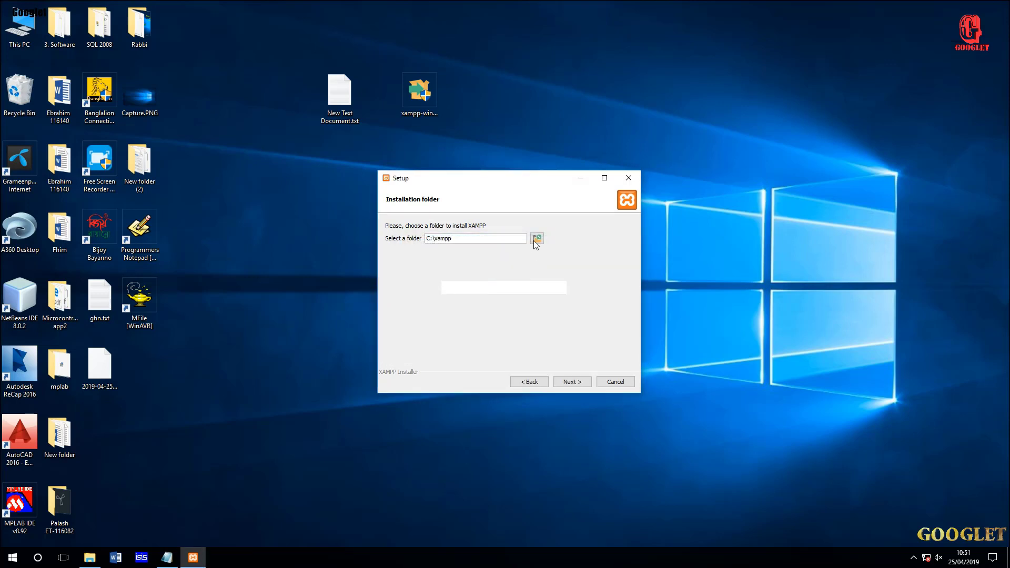
{"action": "left_click", "coordinate": [536, 239]}
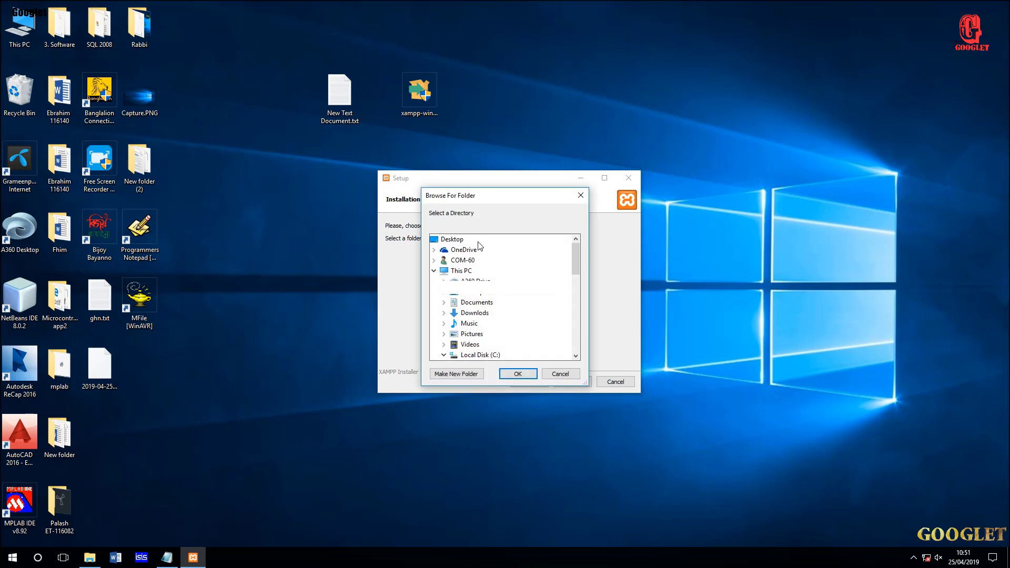
{"action": "scroll", "coordinate": [470, 324], "scroll_direction": "down", "scroll_amount": 4}
{"action": "scroll", "coordinate": [470, 324], "scroll_direction": "down", "scroll_amount": 4}
{"action": "scroll", "coordinate": [470, 316], "scroll_direction": "up", "scroll_amount": 4}
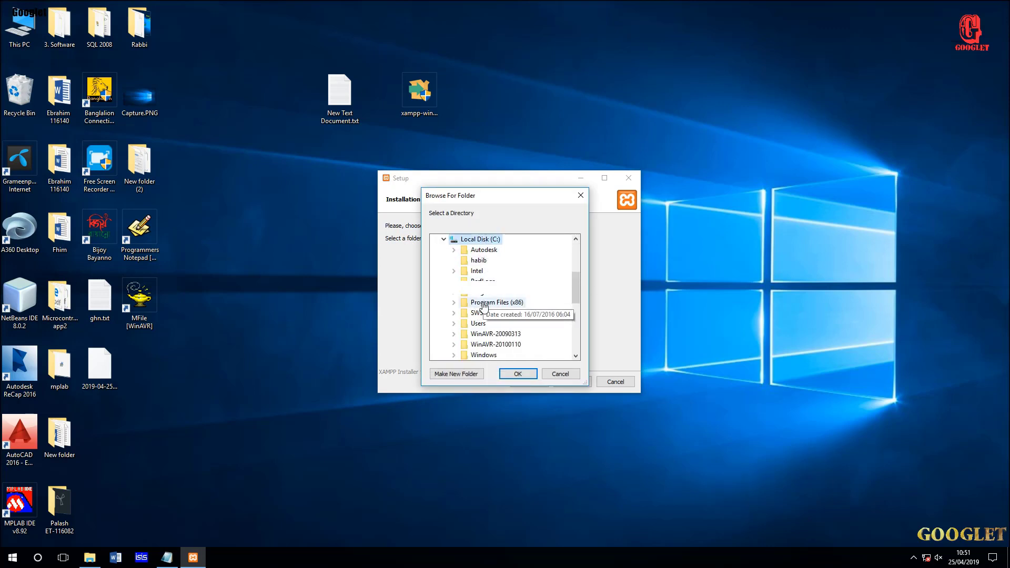
{"action": "scroll", "coordinate": [499, 331], "scroll_direction": "down", "scroll_amount": 4}
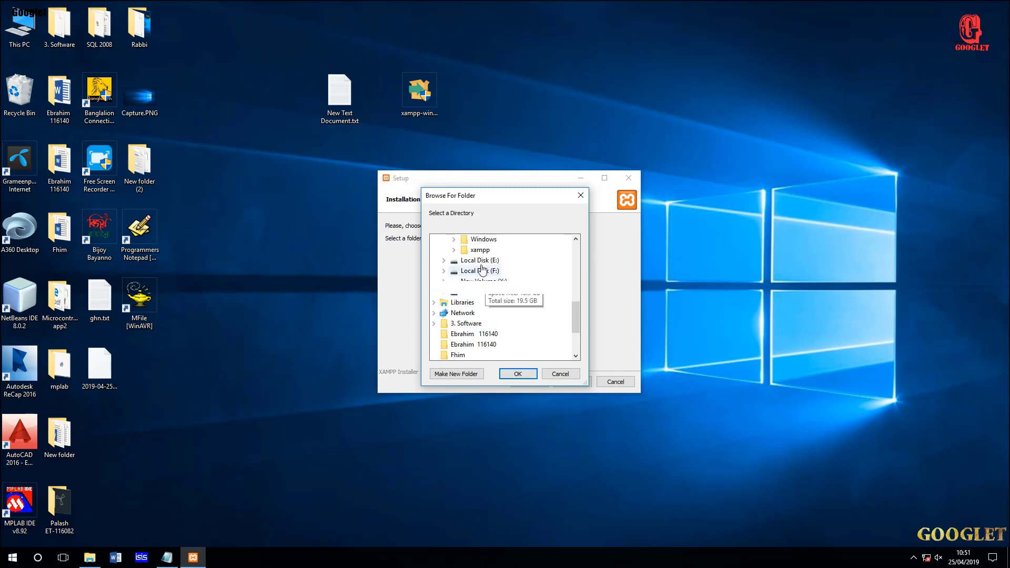
{"action": "left_click", "coordinate": [565, 374]}
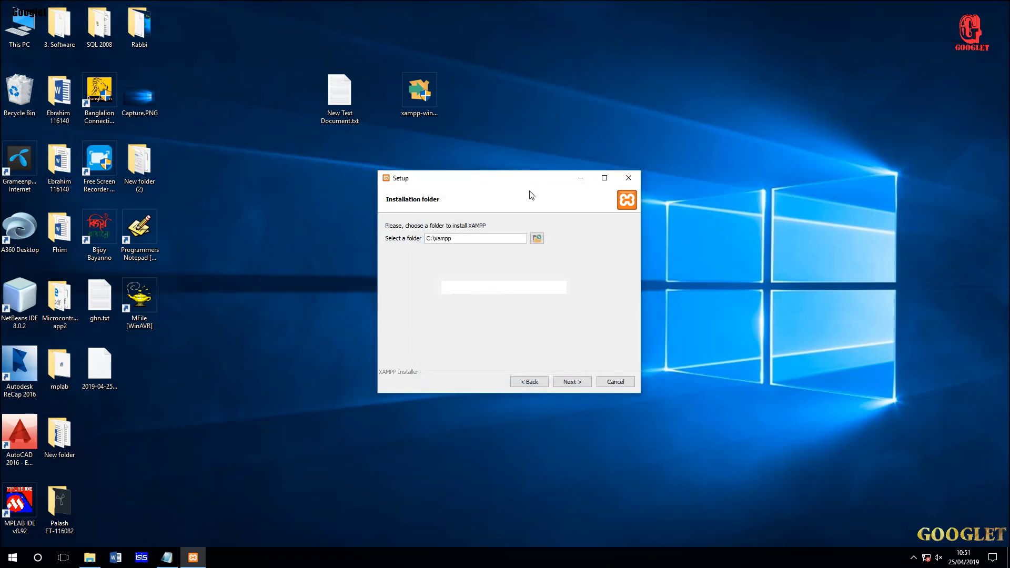
Minimize the setup wizard, delete the existing xampp folder from Local Disk (C:), and close the file window
{"action": "left_click", "coordinate": [581, 178]}
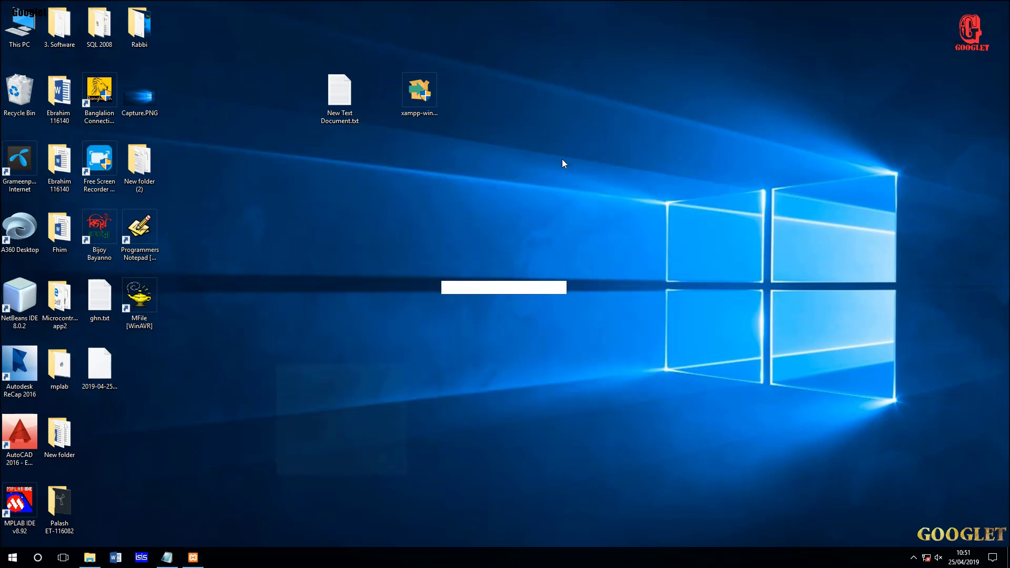
{"action": "double_click", "coordinate": [11, 41]}
{"action": "left_click", "coordinate": [507, 115]}
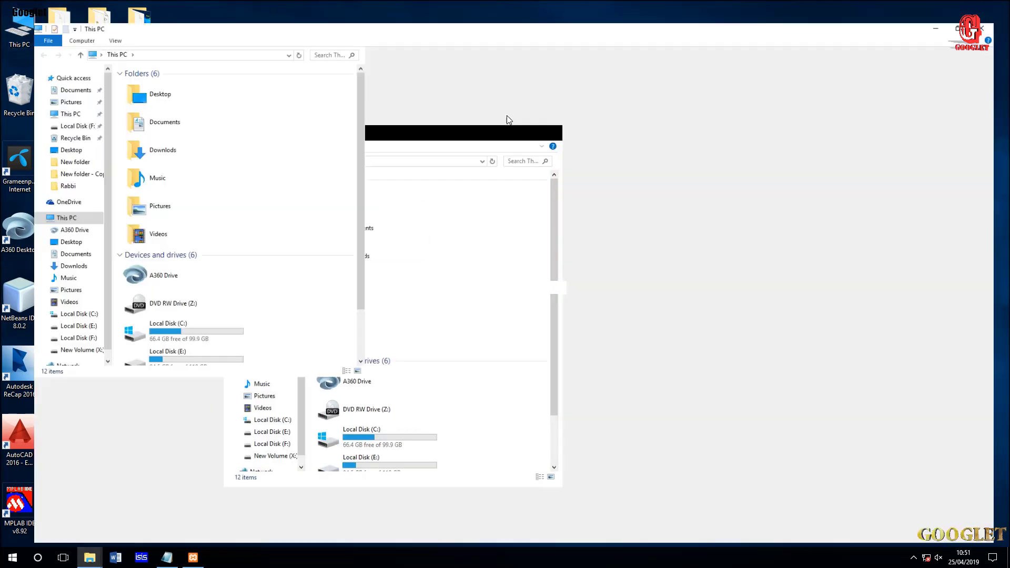
{"action": "double_click", "coordinate": [419, 132]}
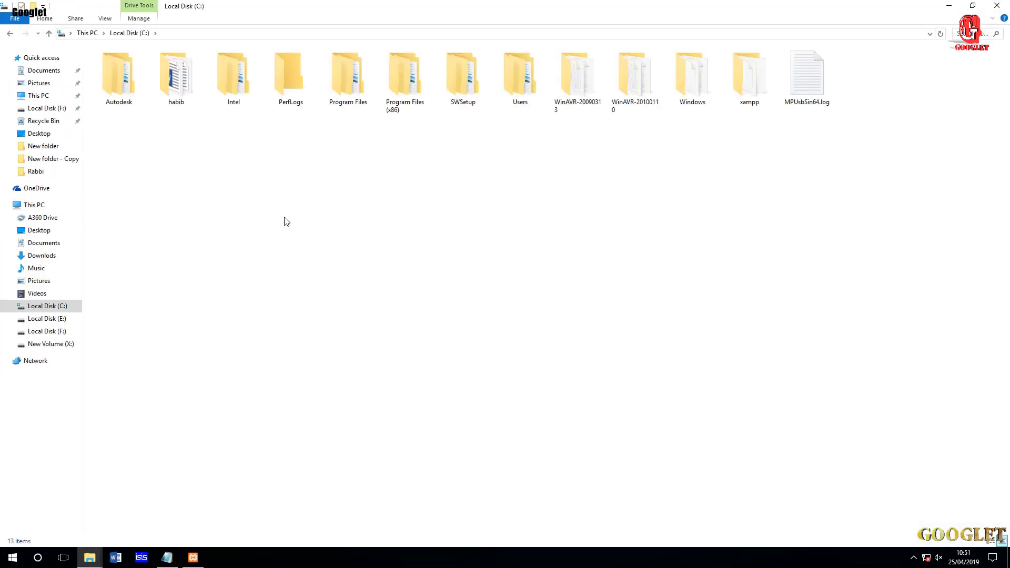
{"action": "left_click", "coordinate": [749, 94]}
{"action": "right_click", "coordinate": [749, 93]}
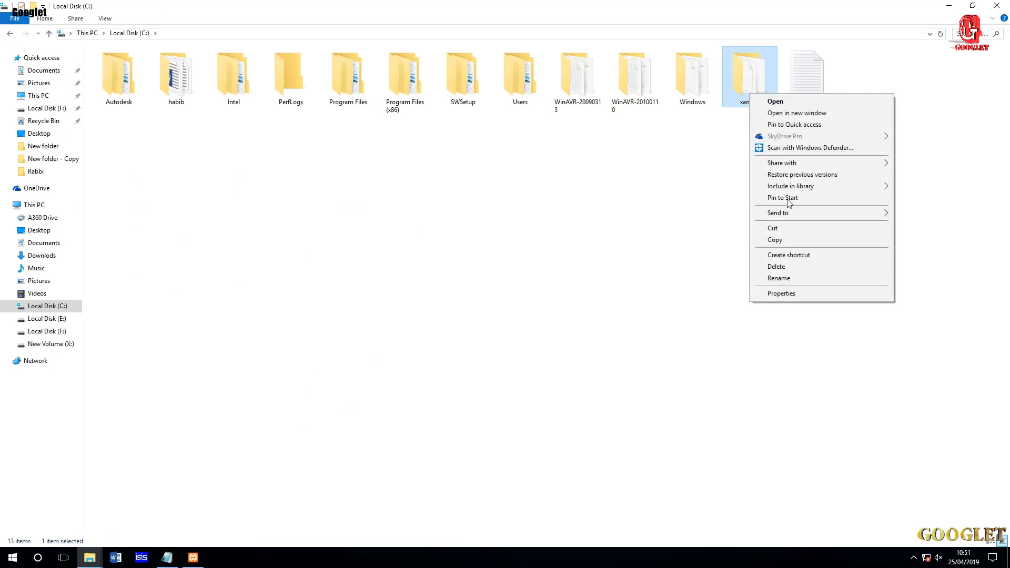
{"action": "left_click", "coordinate": [796, 266]}
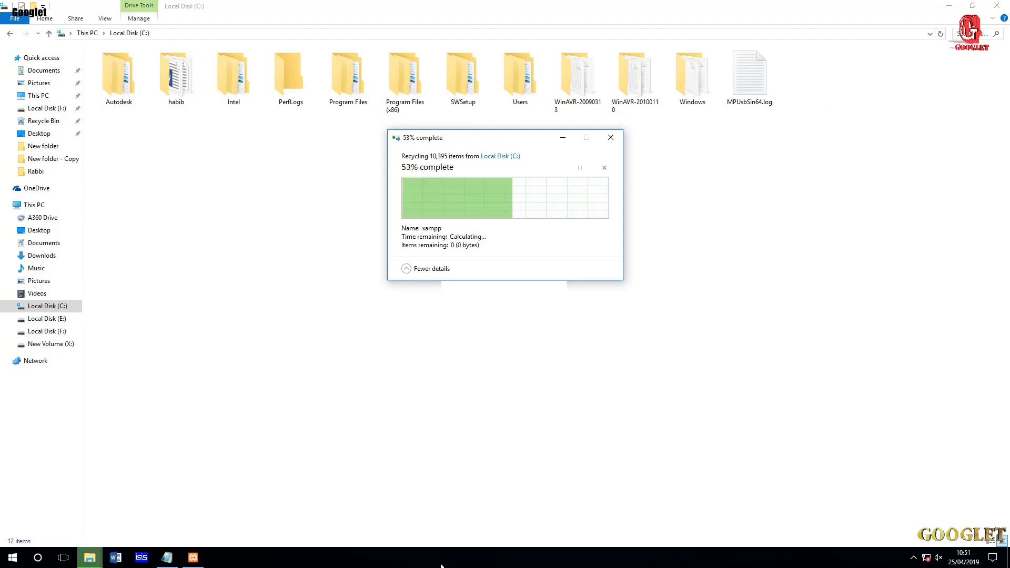
{"action": "left_click", "coordinate": [997, 5]}
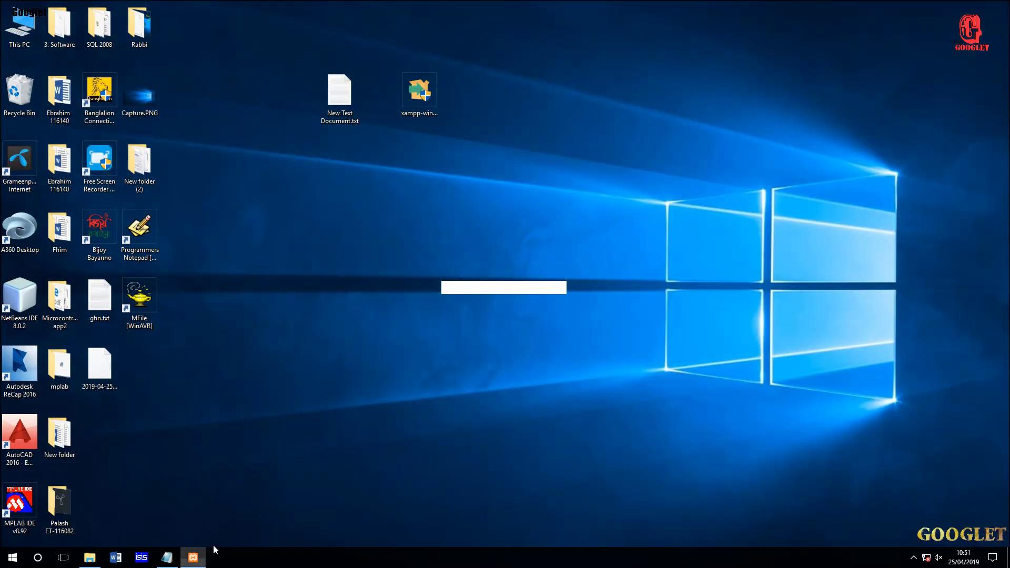
Continue the setup with C:\xampp as the installation folder, close the Bitnami web page it opens, and start the installation
{"action": "left_click", "coordinate": [565, 381]}
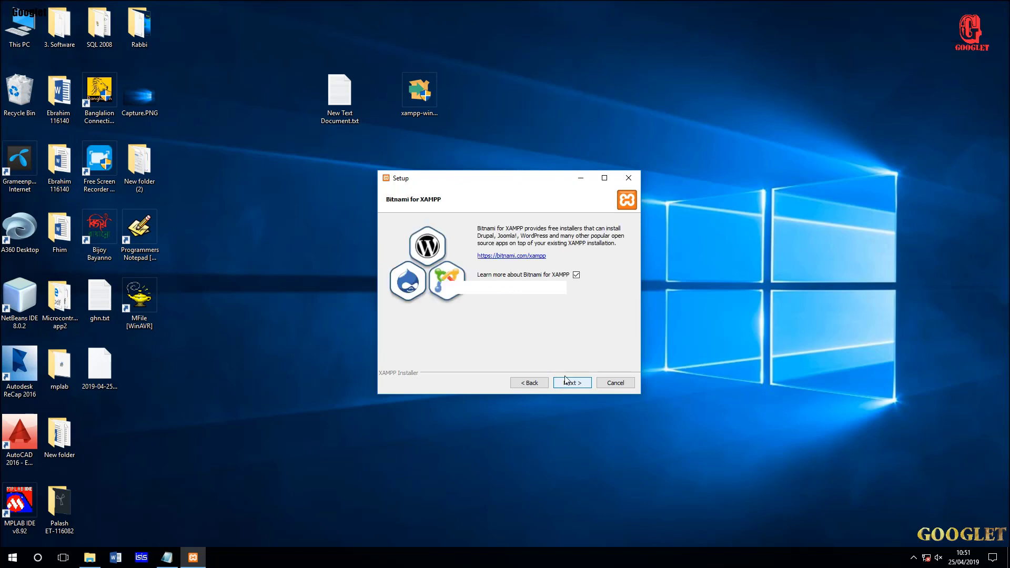
{"action": "left_click", "coordinate": [565, 380]}
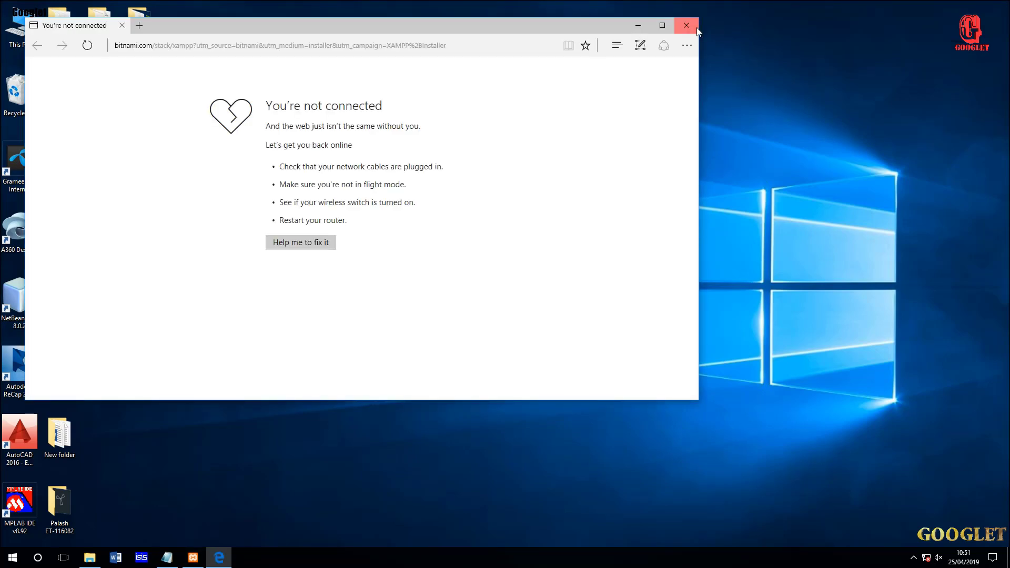
{"action": "left_click", "coordinate": [686, 25]}
{"action": "left_click", "coordinate": [579, 383]}
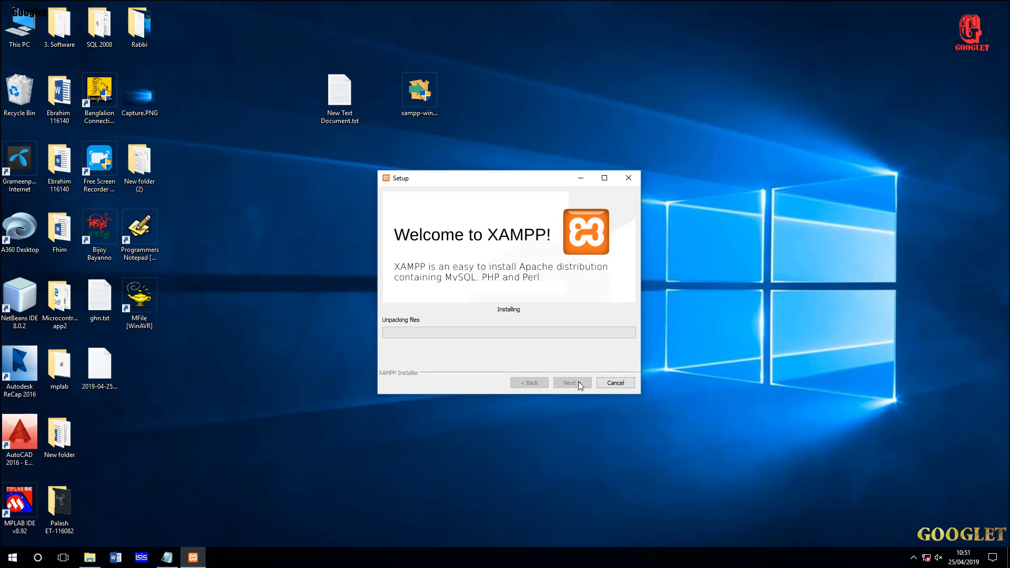
{"action": "right_click", "coordinate": [753, 211]}
{"action": "left_click", "coordinate": [758, 224]}
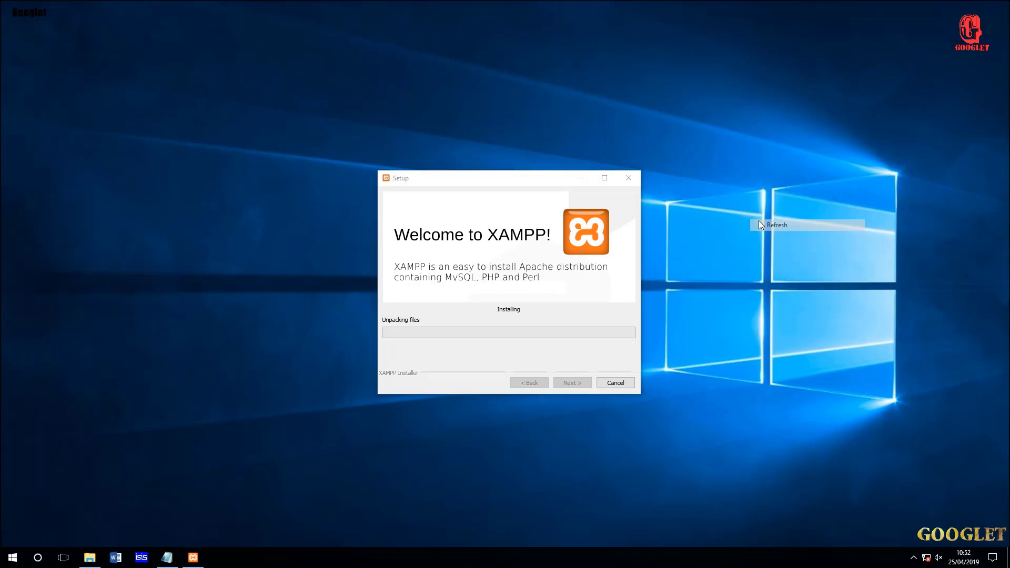
{"action": "right_click", "coordinate": [706, 110]}
{"action": "left_click", "coordinate": [718, 142]}
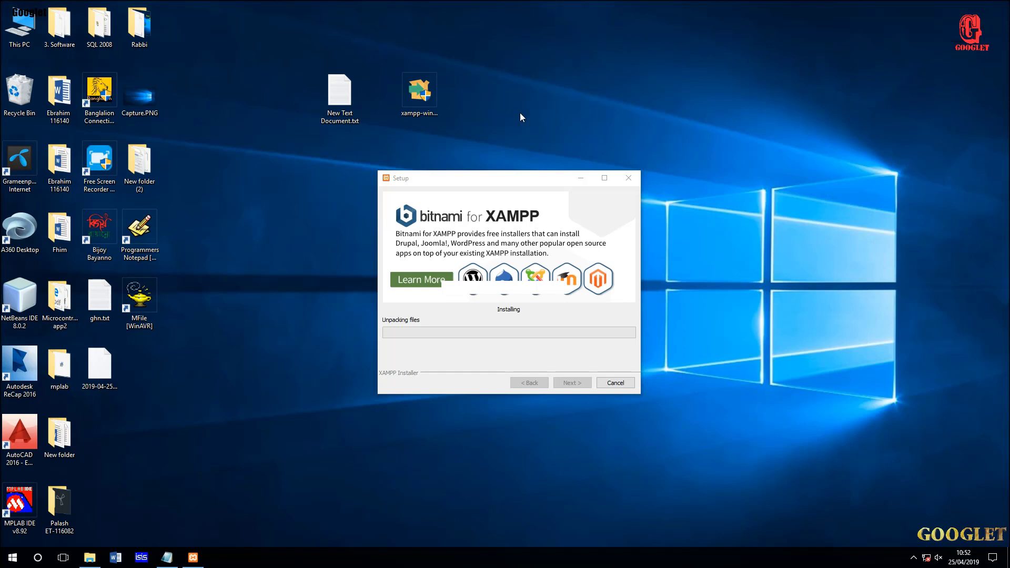
{"action": "right_click", "coordinate": [707, 201]}
{"action": "left_click", "coordinate": [730, 231]}
{"action": "right_click", "coordinate": [258, 172]}
{"action": "left_click", "coordinate": [277, 197]}
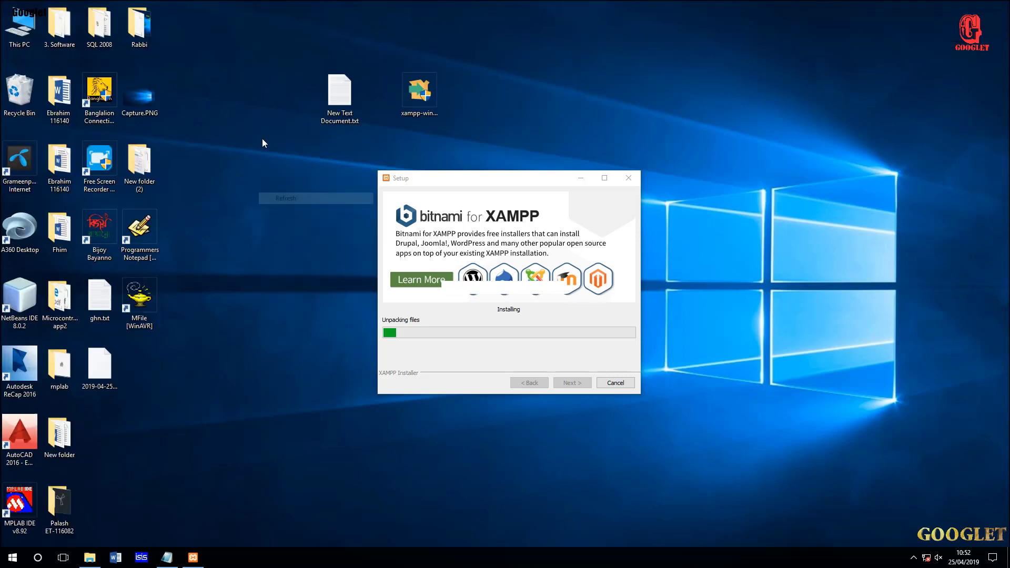
{"action": "right_click", "coordinate": [262, 139]}
{"action": "left_click", "coordinate": [281, 170]}
{"action": "right_click", "coordinate": [272, 162]}
{"action": "left_click", "coordinate": [286, 194]}
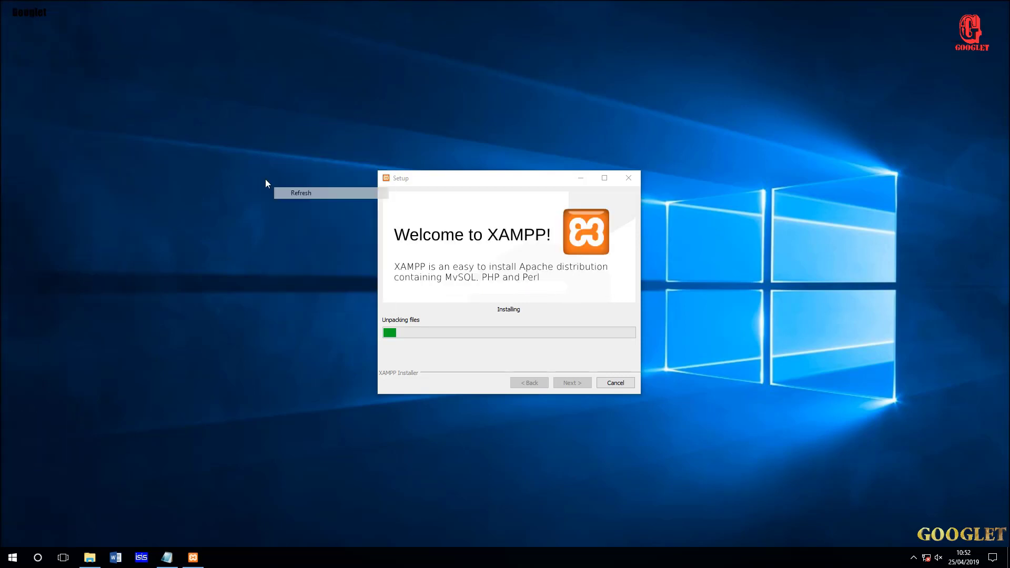
{"action": "right_click", "coordinate": [260, 171]}
{"action": "left_click", "coordinate": [274, 203]}
{"action": "right_click", "coordinate": [235, 129]}
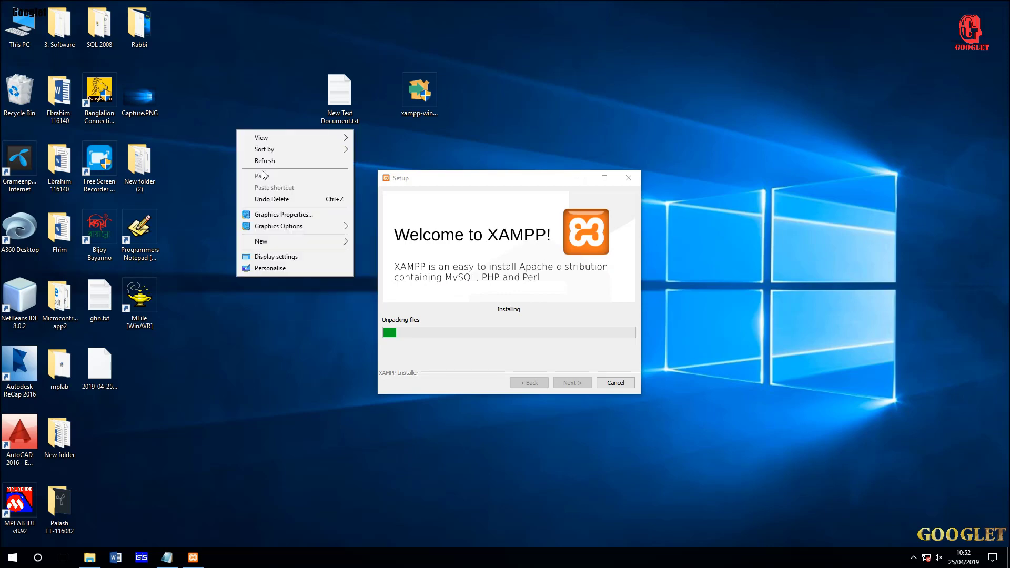
{"action": "left_click", "coordinate": [262, 160]}
{"action": "right_click", "coordinate": [209, 123]}
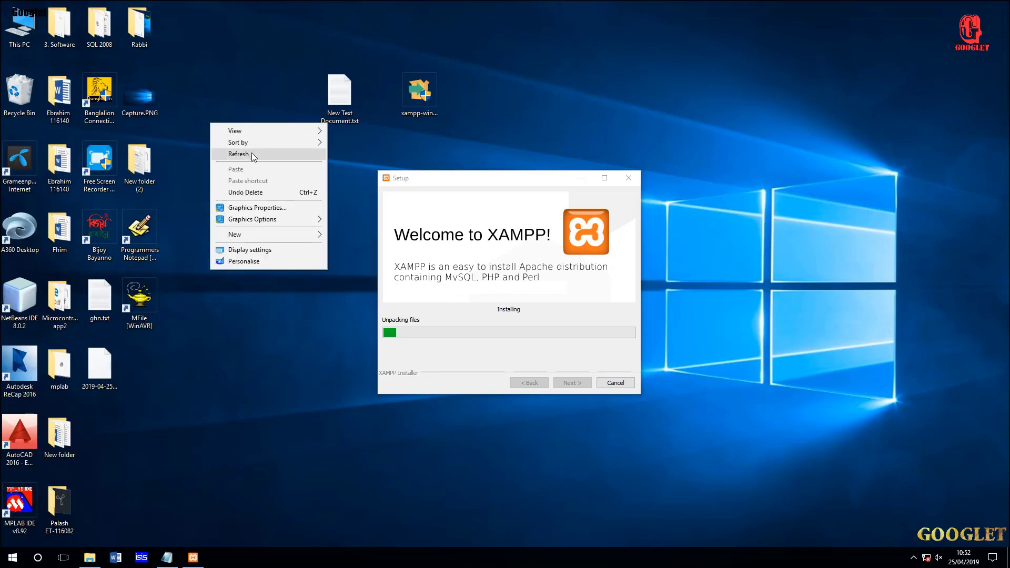
{"action": "left_click", "coordinate": [239, 154]}
{"action": "right_click", "coordinate": [230, 141]}
{"action": "left_click", "coordinate": [263, 171]}
{"action": "right_click", "coordinate": [231, 138]}
{"action": "left_click", "coordinate": [260, 168]}
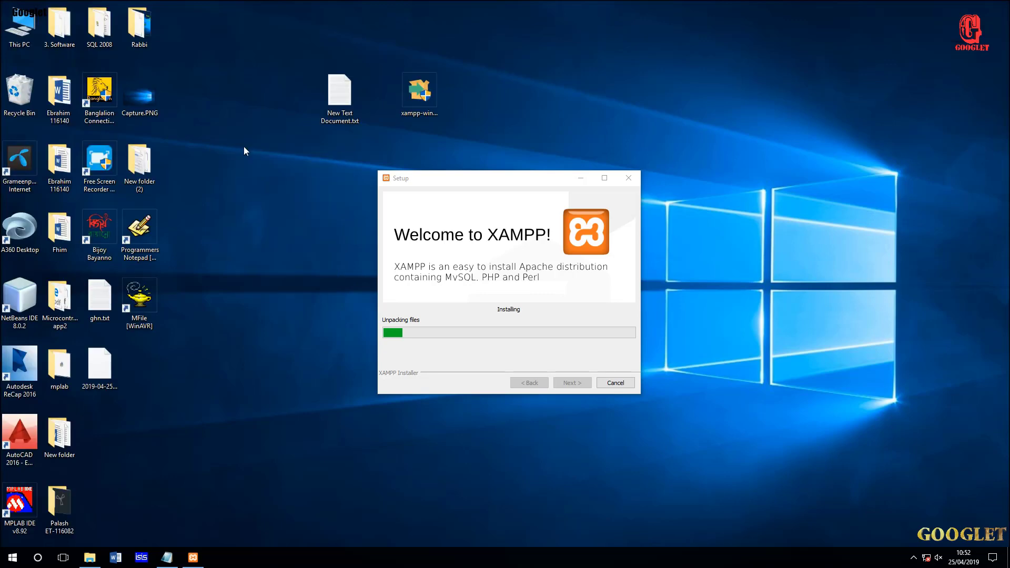
{"action": "right_click", "coordinate": [233, 131]}
{"action": "left_click", "coordinate": [242, 160]}
{"action": "right_click", "coordinate": [231, 116]}
{"action": "left_click", "coordinate": [247, 148]}
{"action": "right_click", "coordinate": [236, 132]}
{"action": "left_click", "coordinate": [256, 163]}
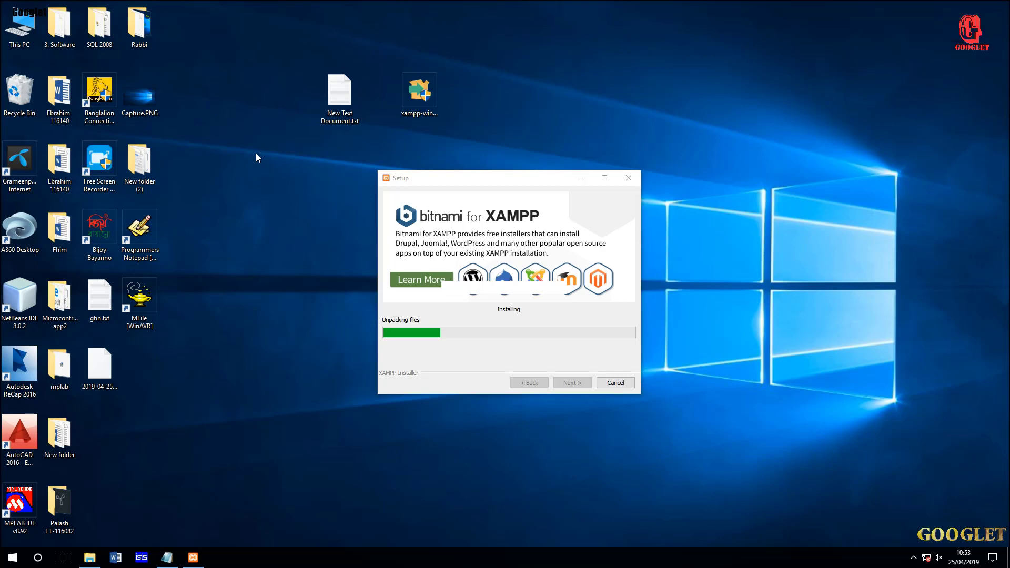
{"action": "right_click", "coordinate": [256, 158]}
{"action": "left_click", "coordinate": [290, 187]}
{"action": "right_click", "coordinate": [233, 114]}
{"action": "left_click", "coordinate": [248, 145]}
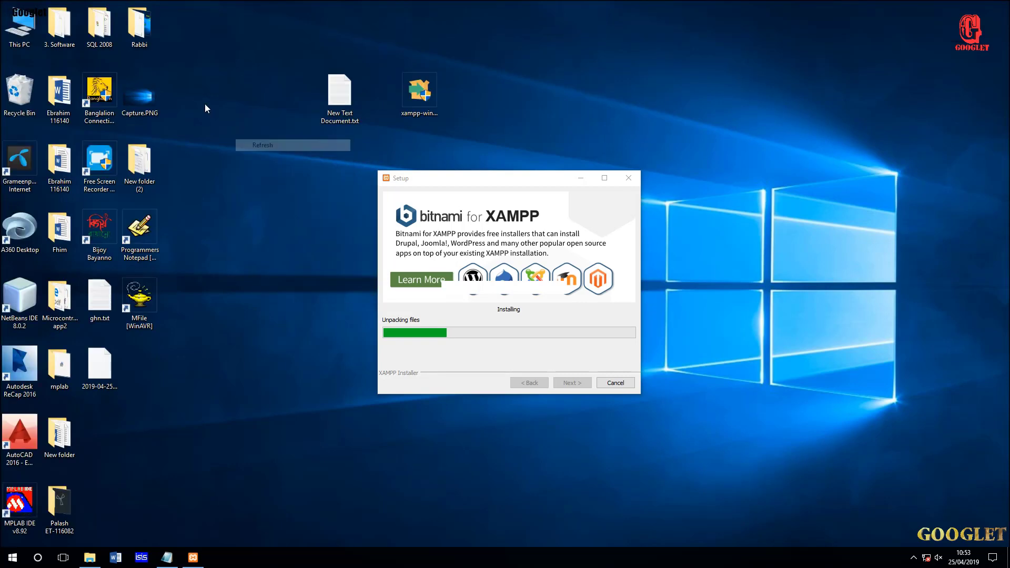
{"action": "right_click", "coordinate": [205, 104]}
{"action": "left_click", "coordinate": [211, 136]}
{"action": "right_click", "coordinate": [205, 103]}
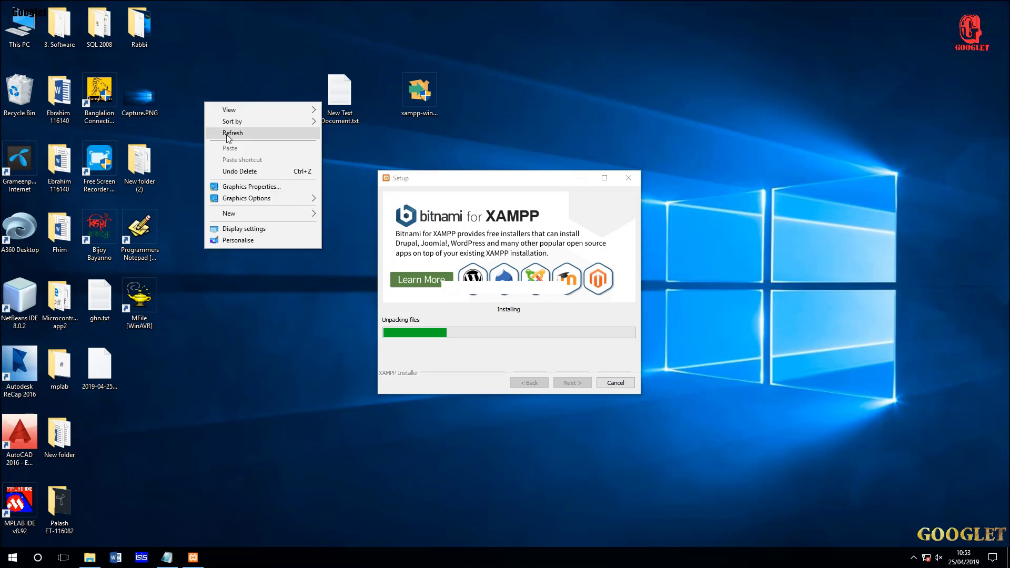
{"action": "left_click", "coordinate": [227, 136]}
{"action": "right_click", "coordinate": [187, 112]}
{"action": "left_click", "coordinate": [202, 143]}
{"action": "right_click", "coordinate": [191, 134]}
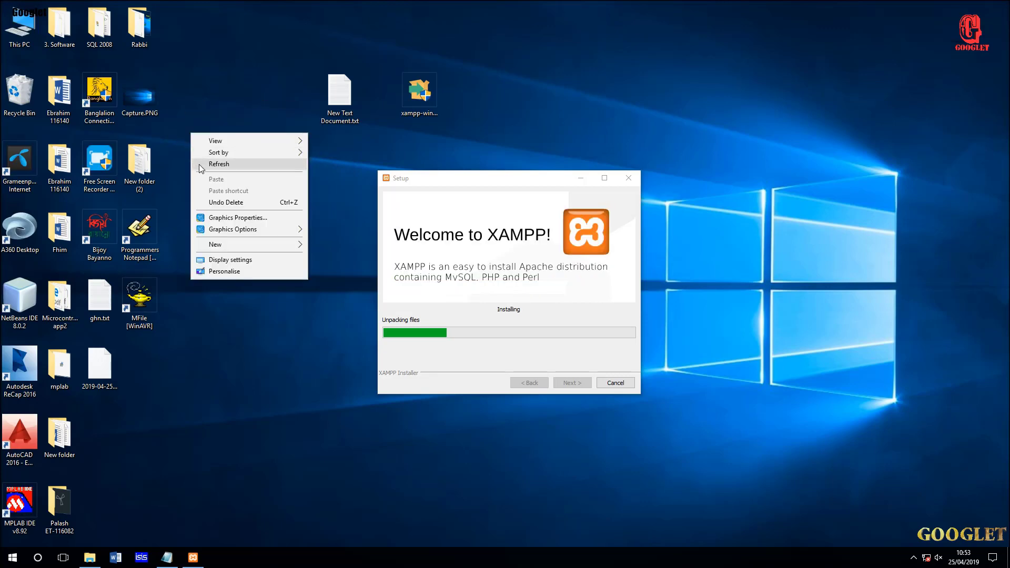
{"action": "left_click", "coordinate": [198, 164]}
{"action": "right_click", "coordinate": [193, 140]}
{"action": "left_click", "coordinate": [204, 171]}
{"action": "right_click", "coordinate": [203, 159]}
{"action": "left_click", "coordinate": [213, 191]}
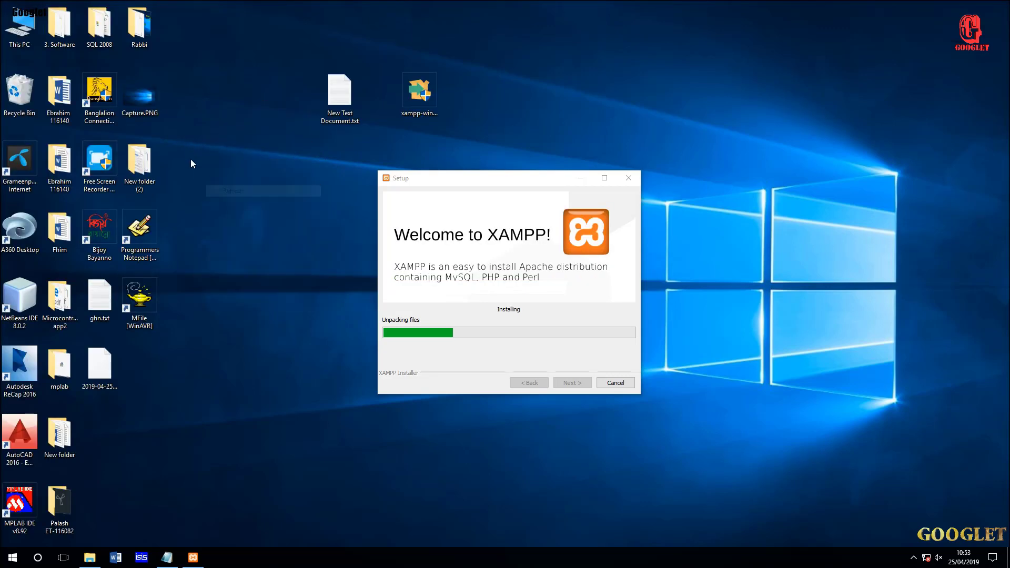
{"action": "right_click", "coordinate": [191, 146]}
{"action": "left_click", "coordinate": [210, 180]}
{"action": "right_click", "coordinate": [180, 131]}
{"action": "left_click", "coordinate": [201, 169]}
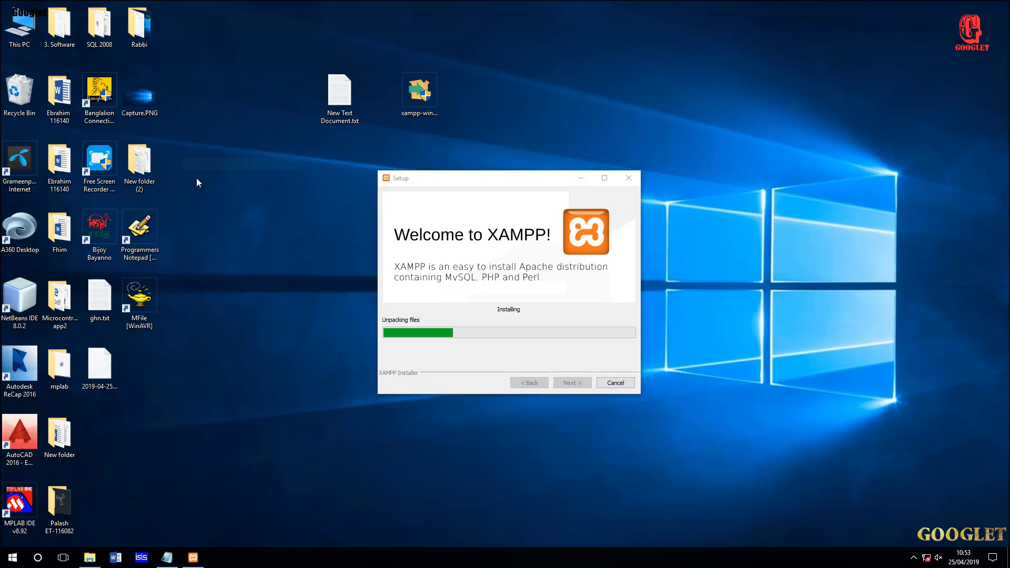
{"action": "right_click", "coordinate": [190, 144]}
{"action": "left_click", "coordinate": [203, 177]}
{"action": "right_click", "coordinate": [191, 153]}
{"action": "left_click", "coordinate": [200, 188]}
{"action": "right_click", "coordinate": [187, 152]}
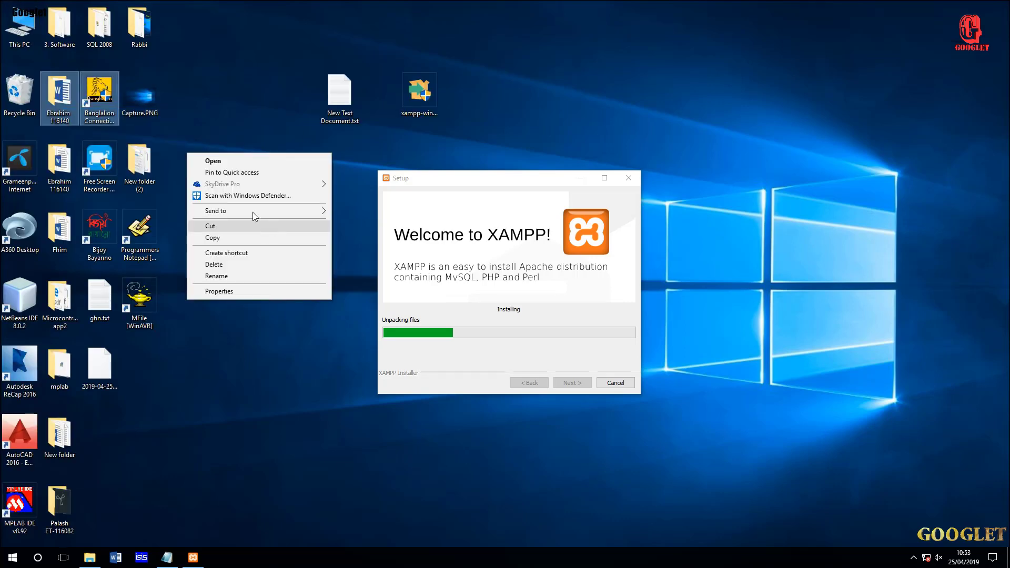
{"action": "right_click", "coordinate": [174, 70]}
{"action": "left_click", "coordinate": [213, 106]}
{"action": "right_click", "coordinate": [214, 108]}
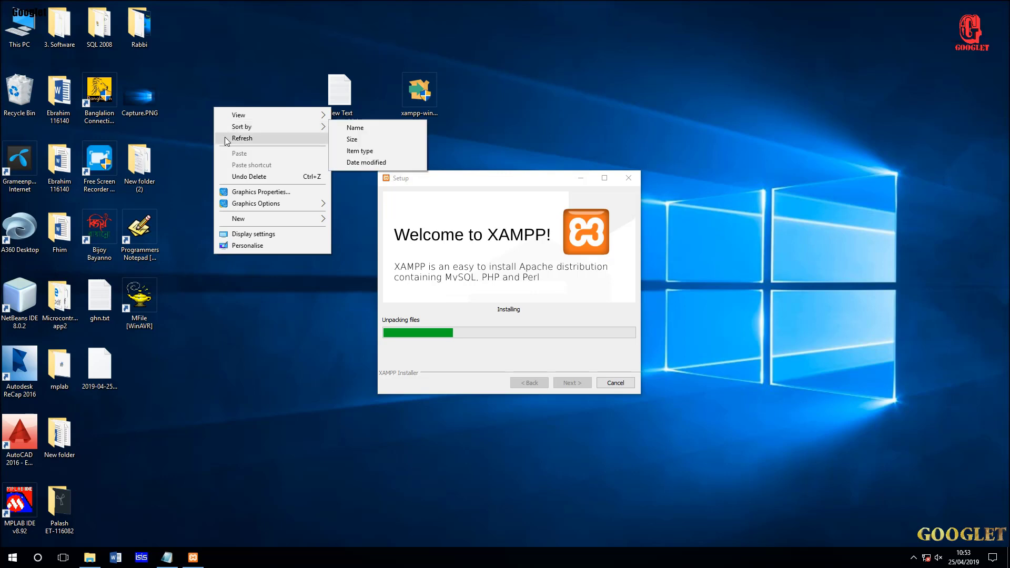
{"action": "left_click", "coordinate": [226, 138]}
{"action": "right_click", "coordinate": [214, 93]}
{"action": "left_click", "coordinate": [234, 127]}
{"action": "right_click", "coordinate": [233, 131]}
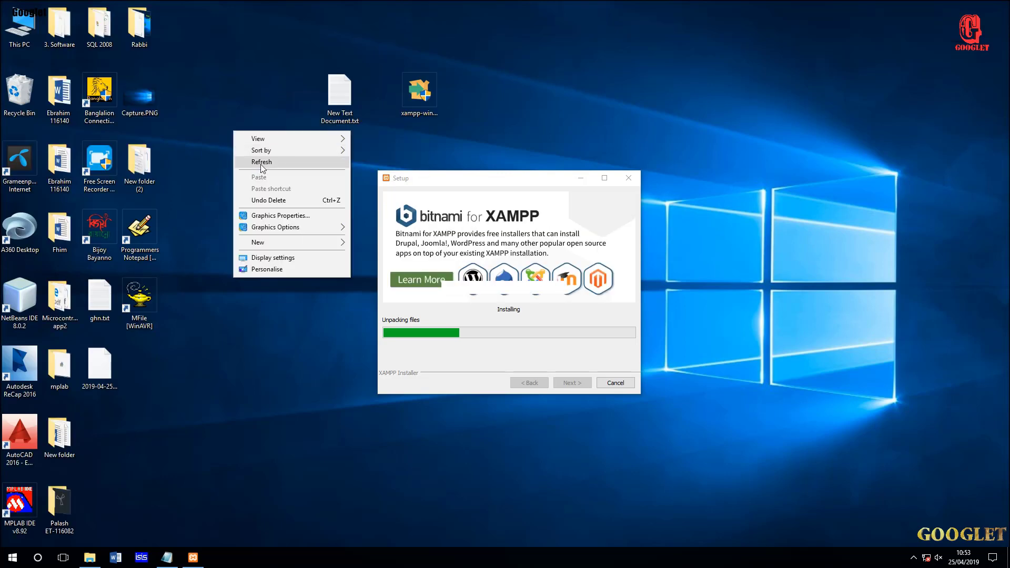
{"action": "left_click", "coordinate": [261, 164]}
{"action": "right_click", "coordinate": [202, 140]}
{"action": "left_click", "coordinate": [238, 173]}
{"action": "right_click", "coordinate": [194, 212]}
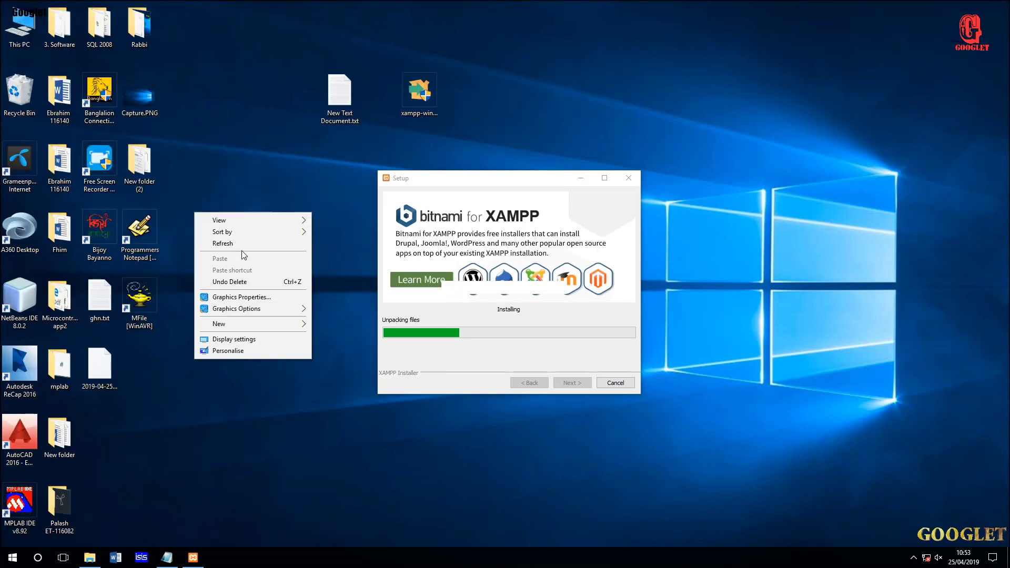
{"action": "left_click", "coordinate": [238, 243]}
{"action": "right_click", "coordinate": [163, 150]}
{"action": "left_click", "coordinate": [197, 184]}
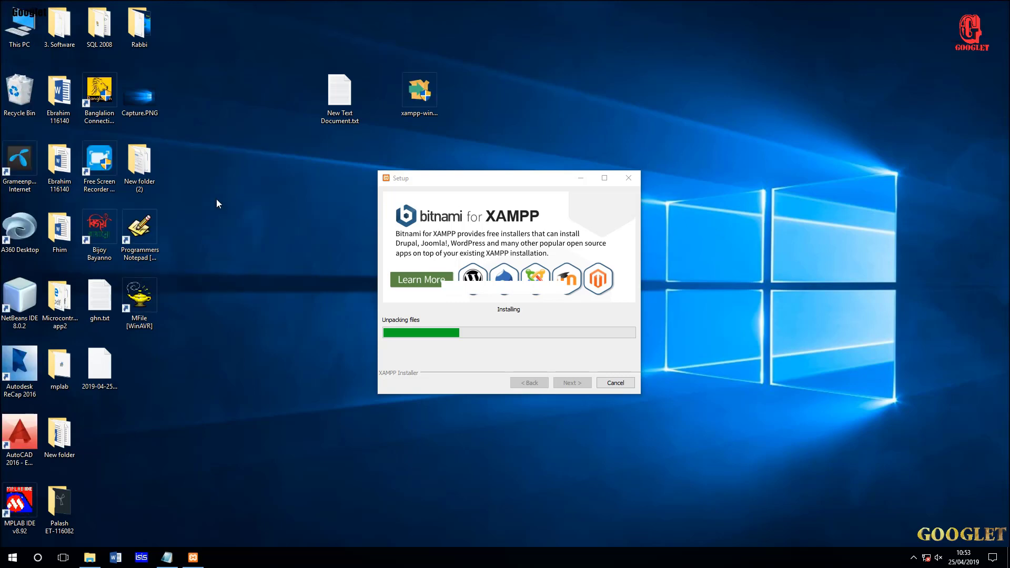
{"action": "right_click", "coordinate": [197, 164]}
{"action": "left_click", "coordinate": [218, 195]}
{"action": "right_click", "coordinate": [185, 153]}
{"action": "left_click", "coordinate": [217, 184]}
{"action": "right_click", "coordinate": [193, 156]}
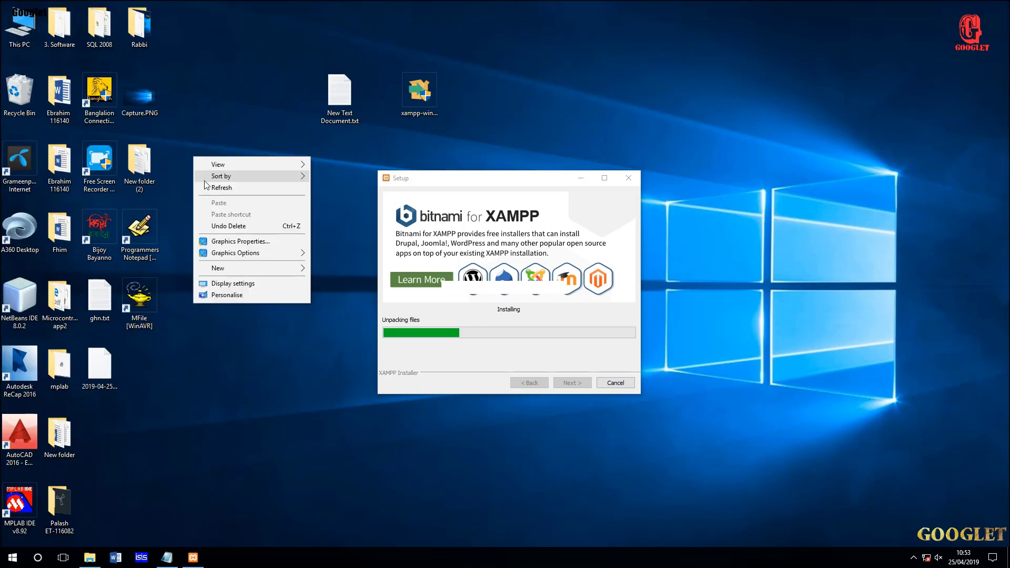
{"action": "left_click", "coordinate": [216, 185]}
{"action": "right_click", "coordinate": [203, 153]}
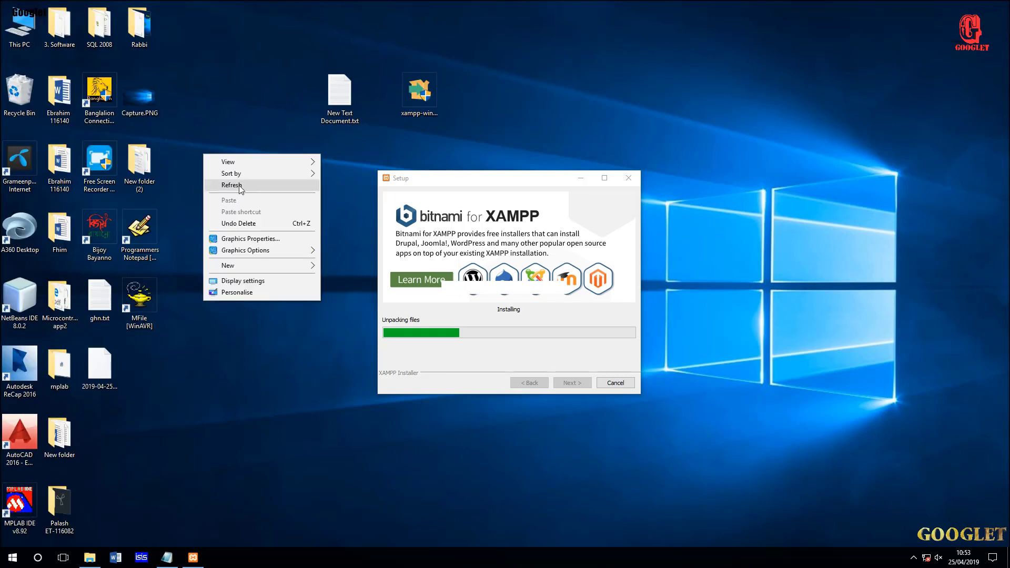
{"action": "left_click", "coordinate": [239, 186]}
{"action": "right_click", "coordinate": [165, 140]}
{"action": "left_click", "coordinate": [183, 173]}
{"action": "right_click", "coordinate": [188, 144]}
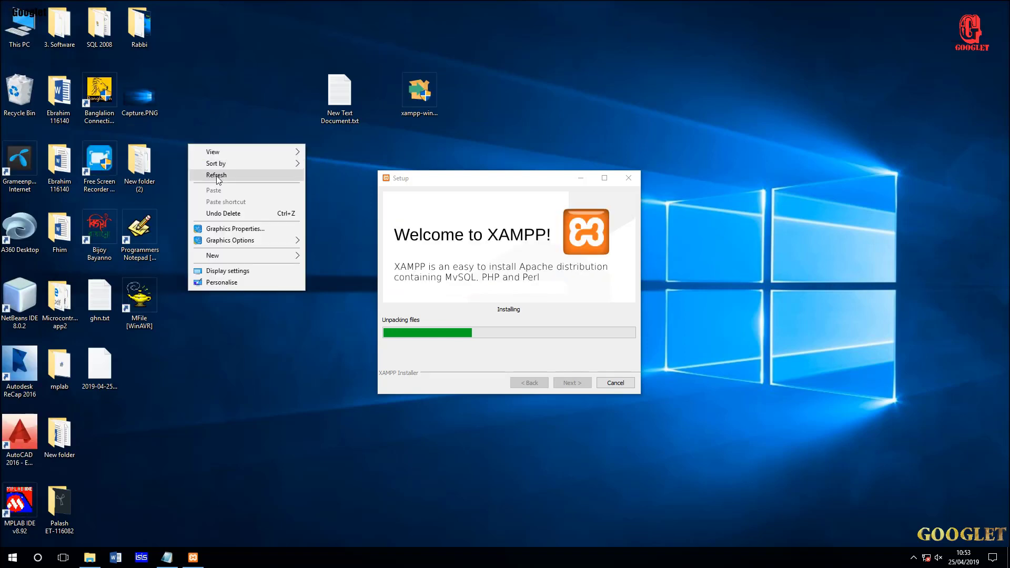
{"action": "left_click", "coordinate": [218, 178]}
{"action": "right_click", "coordinate": [208, 158]}
{"action": "left_click", "coordinate": [226, 189]}
{"action": "right_click", "coordinate": [191, 128]}
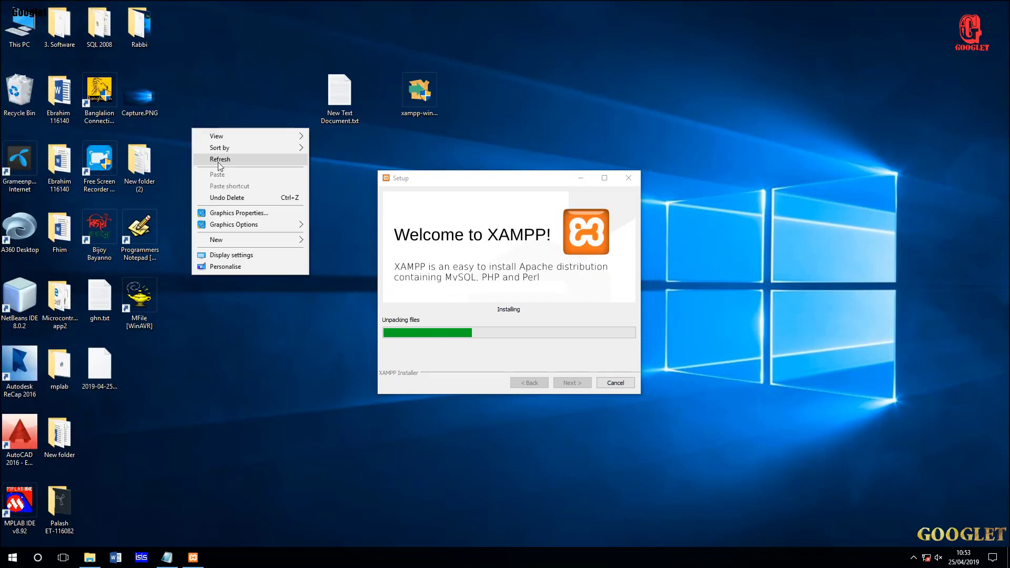
{"action": "left_click", "coordinate": [217, 161]}
{"action": "right_click", "coordinate": [173, 128]}
{"action": "left_click", "coordinate": [210, 160]}
{"action": "right_click", "coordinate": [205, 155]}
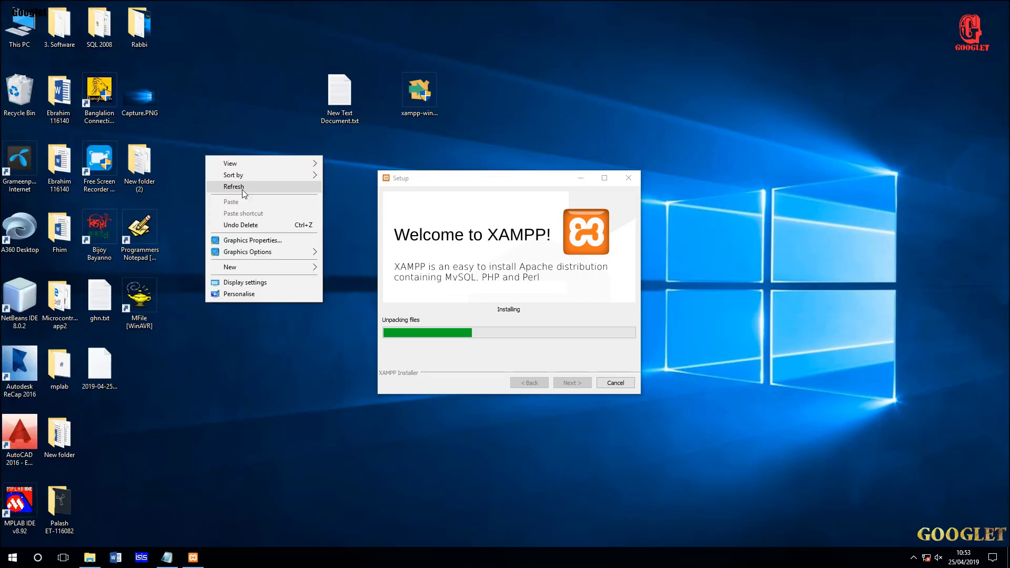
{"action": "left_click", "coordinate": [242, 189]}
{"action": "right_click", "coordinate": [214, 148]}
{"action": "left_click", "coordinate": [234, 178]}
{"action": "right_click", "coordinate": [220, 165]}
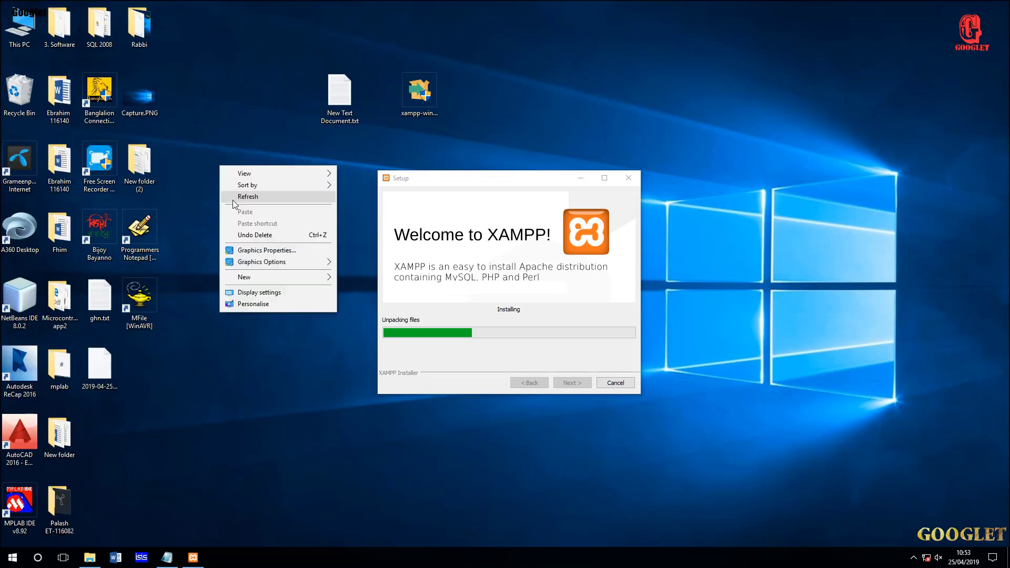
{"action": "left_click", "coordinate": [232, 197]}
{"action": "right_click", "coordinate": [205, 156]}
{"action": "left_click", "coordinate": [223, 189]}
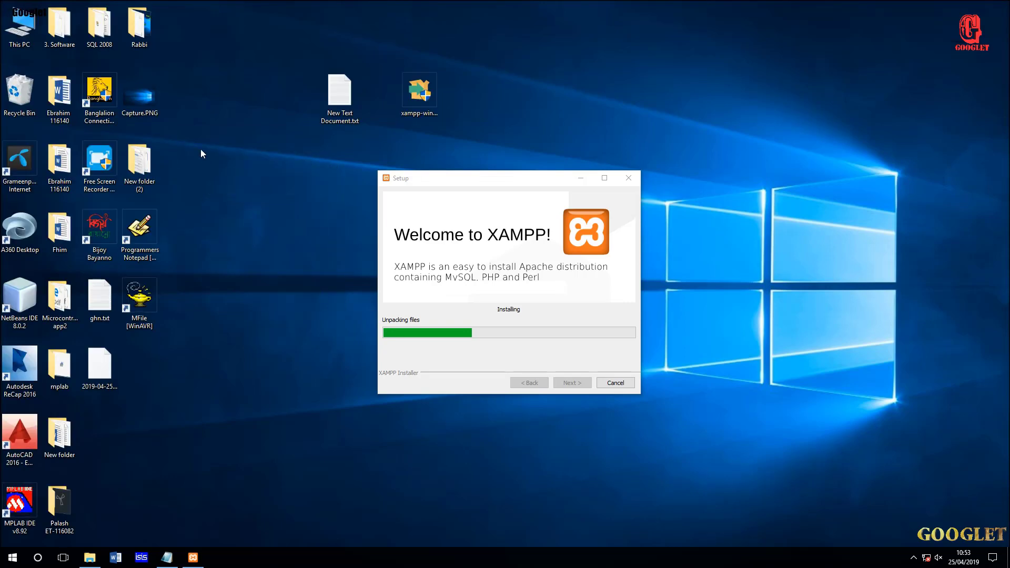
{"action": "right_click", "coordinate": [201, 149]}
{"action": "left_click", "coordinate": [228, 184]}
{"action": "right_click", "coordinate": [195, 162]}
{"action": "left_click", "coordinate": [225, 195]}
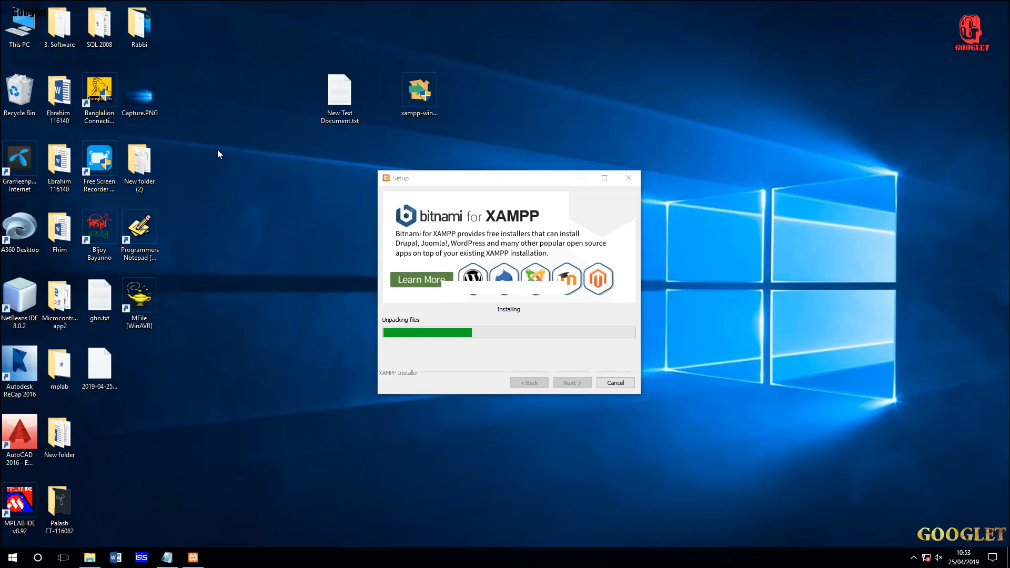
{"action": "right_click", "coordinate": [217, 149]}
{"action": "left_click", "coordinate": [236, 182]}
{"action": "right_click", "coordinate": [212, 144]}
{"action": "left_click", "coordinate": [232, 176]}
{"action": "right_click", "coordinate": [206, 164]}
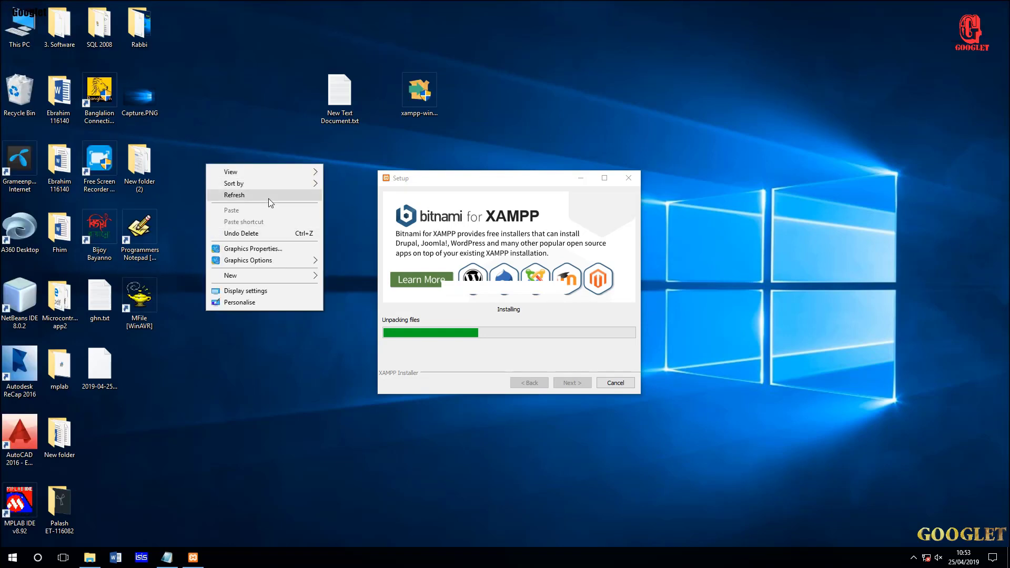
{"action": "left_click", "coordinate": [270, 202]}
{"action": "right_click", "coordinate": [213, 138]}
{"action": "left_click", "coordinate": [235, 174]}
{"action": "right_click", "coordinate": [222, 160]}
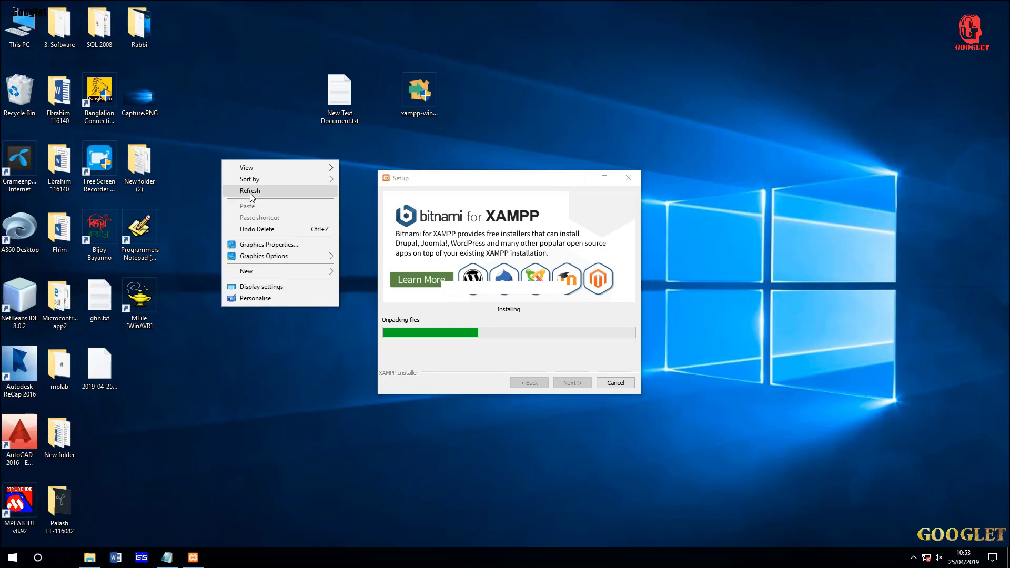
{"action": "left_click", "coordinate": [250, 194]}
{"action": "right_click", "coordinate": [201, 170]}
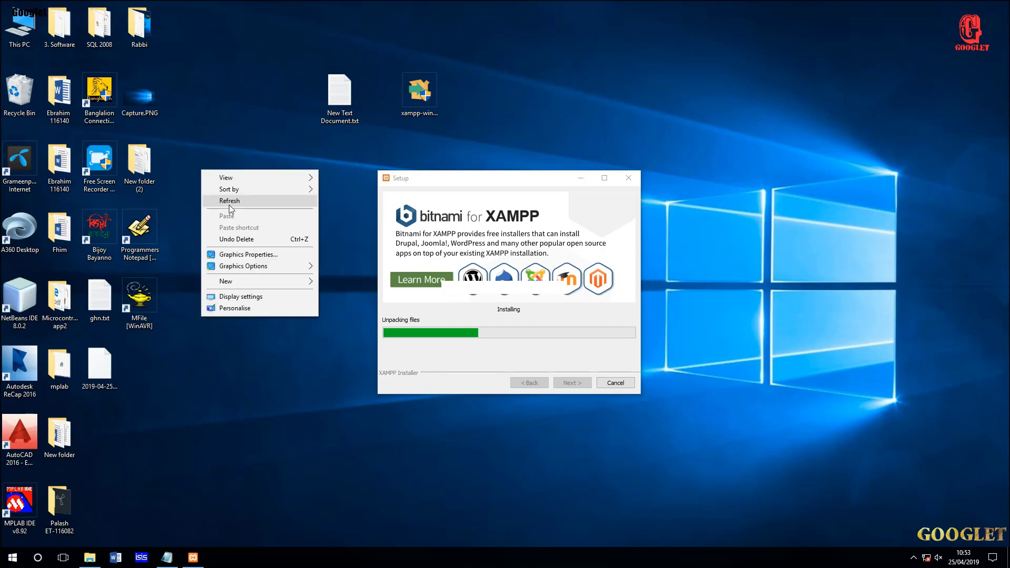
{"action": "left_click", "coordinate": [230, 204]}
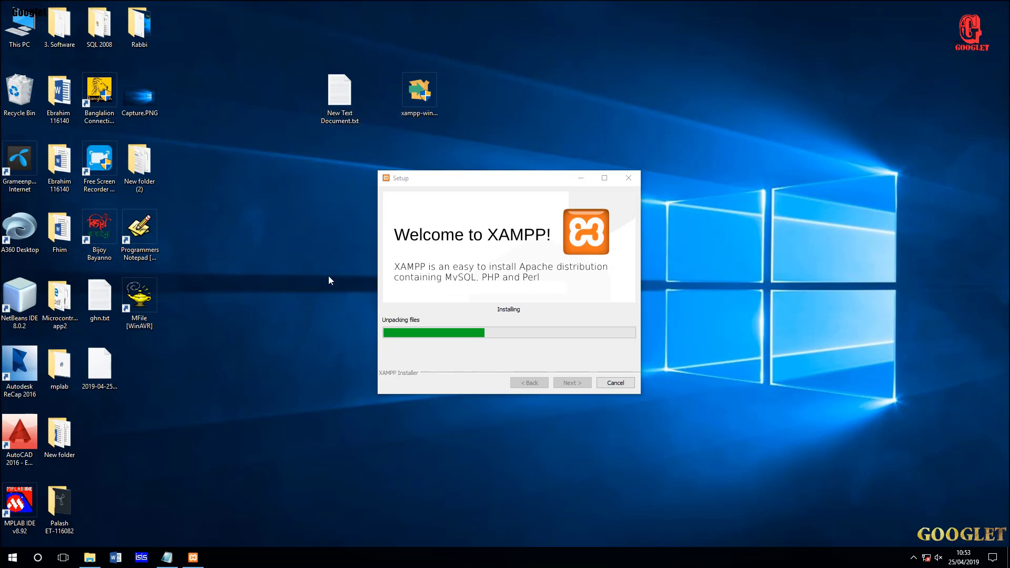
{"action": "right_click", "coordinate": [267, 130]}
{"action": "left_click", "coordinate": [294, 162]}
{"action": "right_click", "coordinate": [198, 87]}
{"action": "left_click", "coordinate": [244, 115]}
{"action": "right_click", "coordinate": [217, 87]}
{"action": "left_click", "coordinate": [236, 116]}
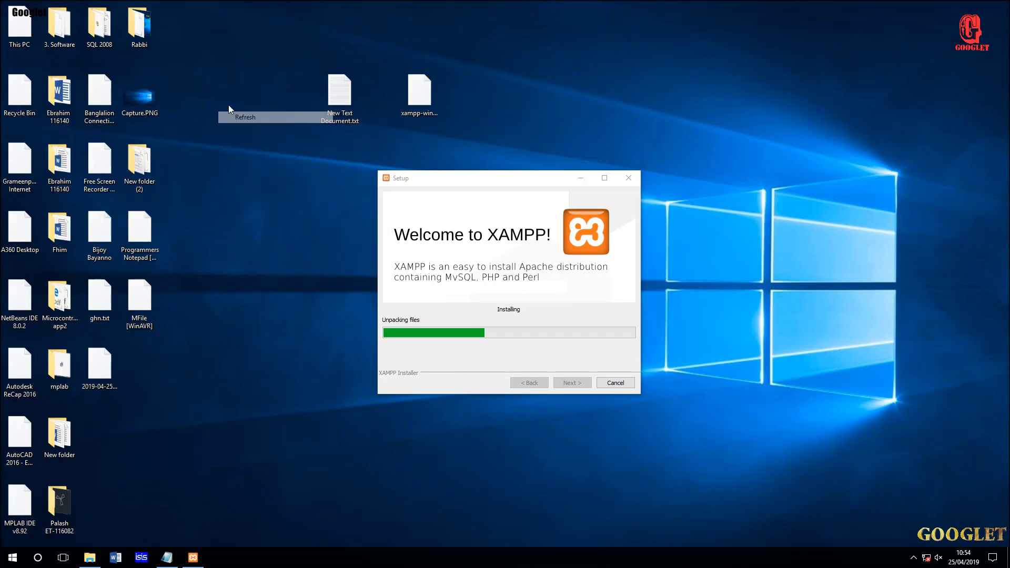
{"action": "right_click", "coordinate": [228, 105]}
{"action": "left_click", "coordinate": [267, 136]}
{"action": "right_click", "coordinate": [232, 102]}
{"action": "left_click", "coordinate": [271, 132]}
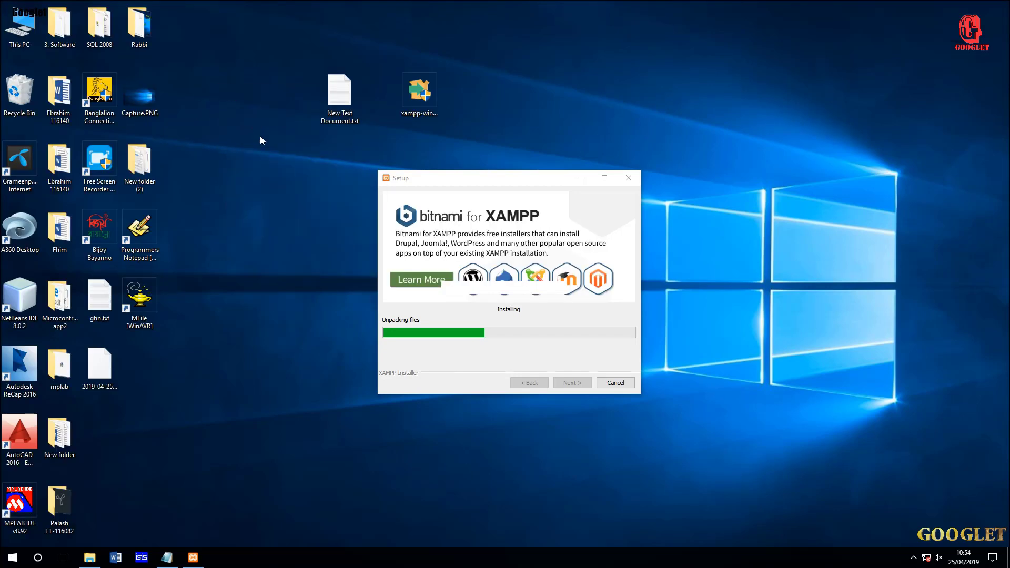
{"action": "right_click", "coordinate": [253, 122]}
{"action": "left_click", "coordinate": [272, 157]}
{"action": "right_click", "coordinate": [239, 117]}
{"action": "left_click", "coordinate": [266, 148]}
{"action": "double_click", "coordinate": [93, 296]}
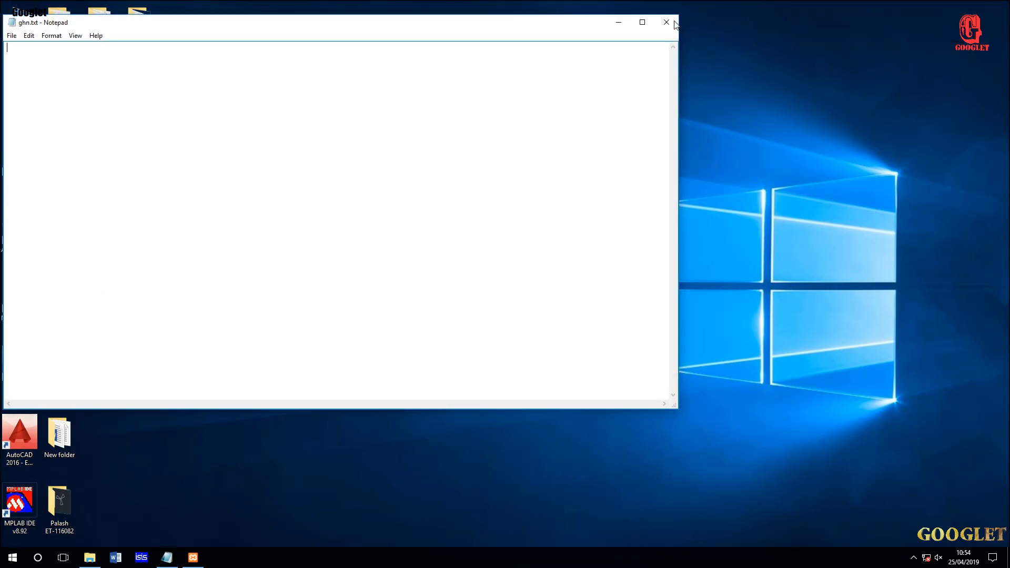
{"action": "left_click", "coordinate": [673, 23]}
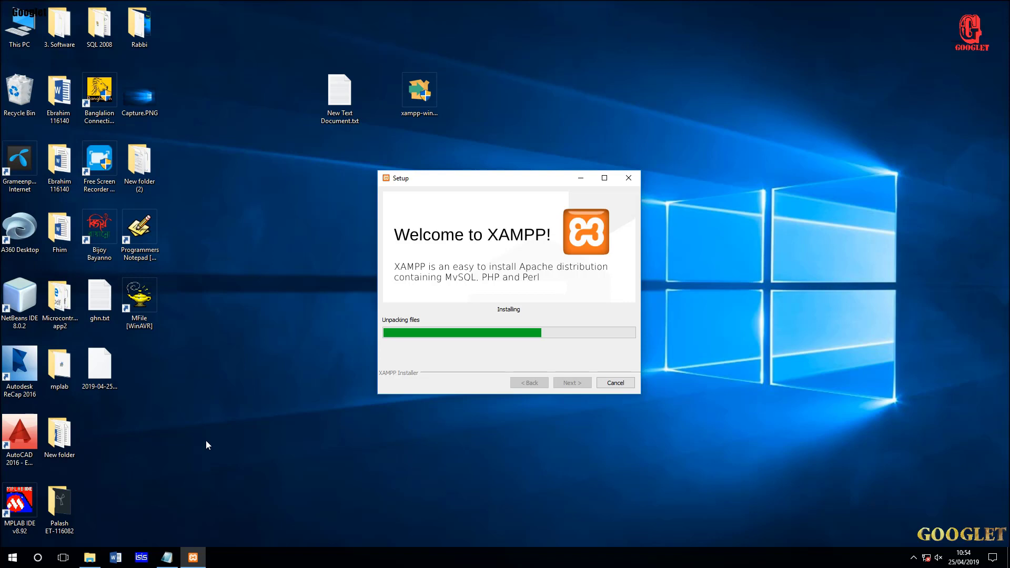
{"action": "right_click", "coordinate": [287, 5]}
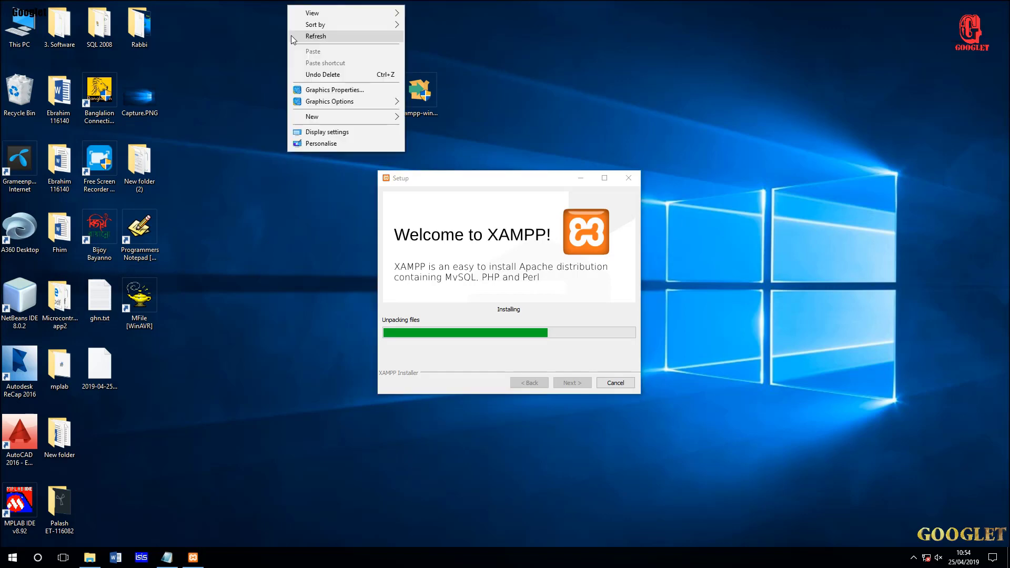
{"action": "left_click", "coordinate": [291, 36]}
{"action": "right_click", "coordinate": [213, 24]}
{"action": "left_click", "coordinate": [274, 57]}
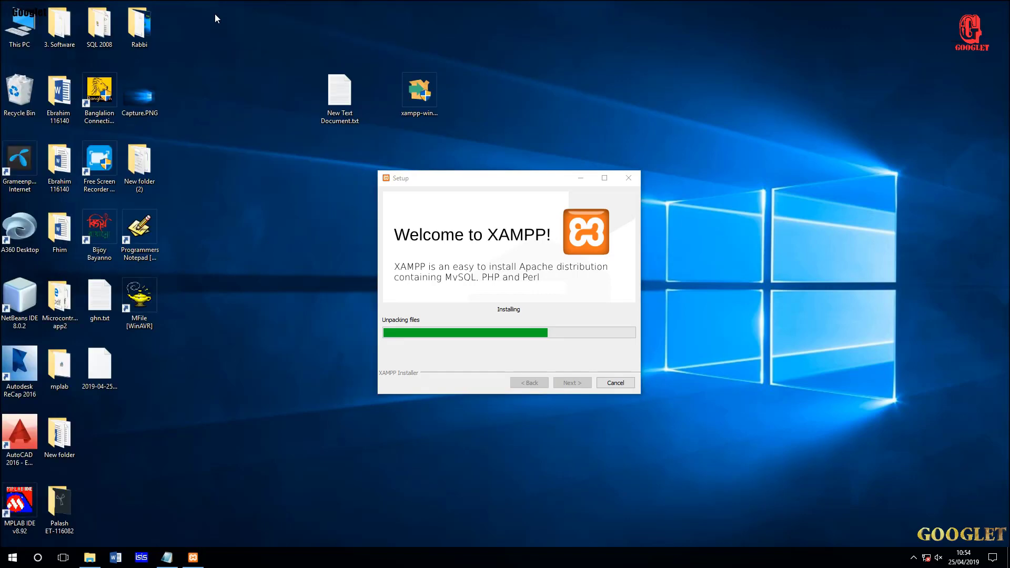
{"action": "right_click", "coordinate": [215, 14]}
{"action": "left_click", "coordinate": [229, 45]}
{"action": "right_click", "coordinate": [219, 29]}
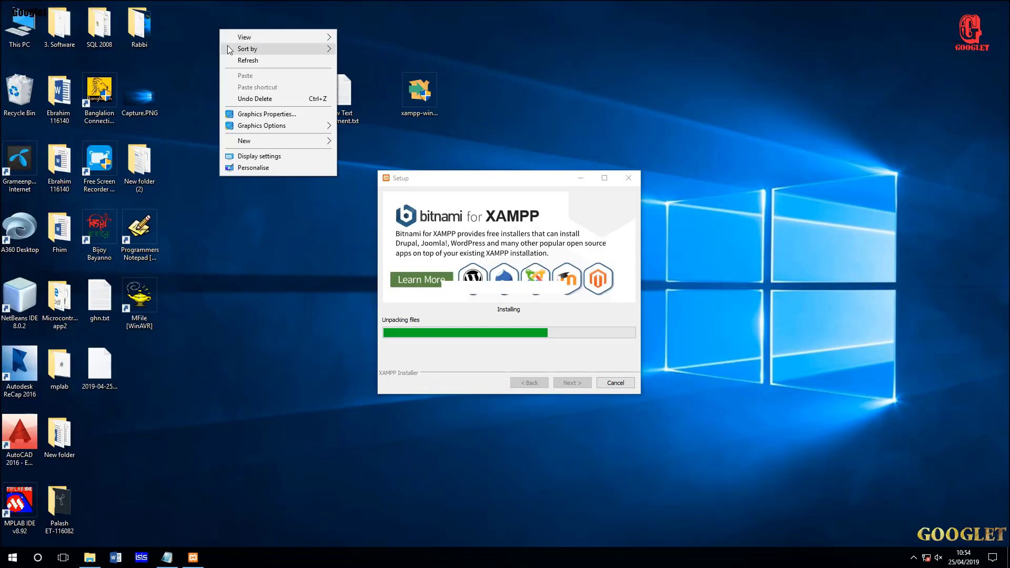
{"action": "left_click", "coordinate": [232, 59]}
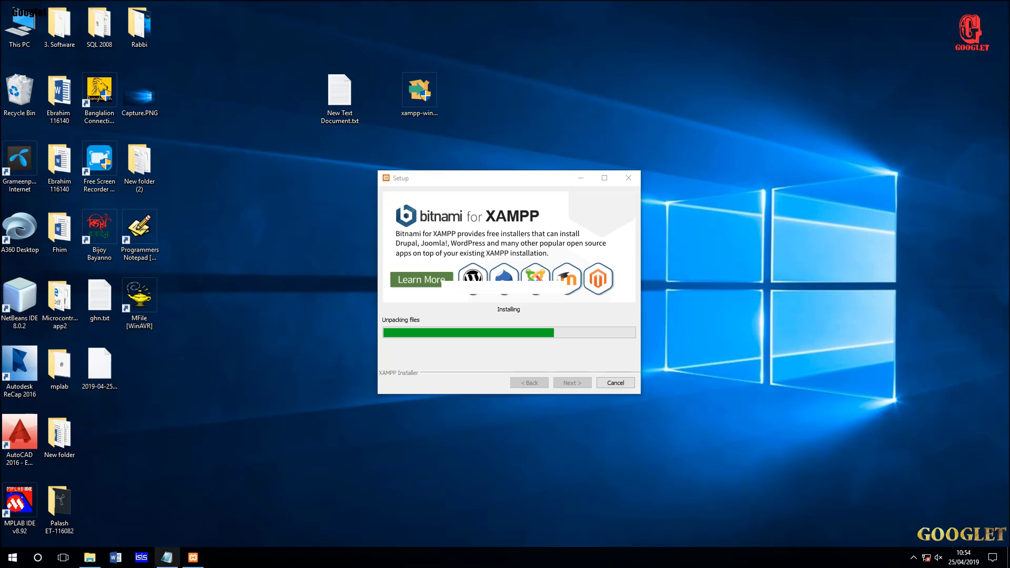
{"action": "right_click", "coordinate": [317, 159]}
{"action": "left_click", "coordinate": [329, 193]}
{"action": "right_click", "coordinate": [274, 130]}
{"action": "left_click", "coordinate": [301, 166]}
{"action": "right_click", "coordinate": [295, 165]}
{"action": "left_click", "coordinate": [323, 196]}
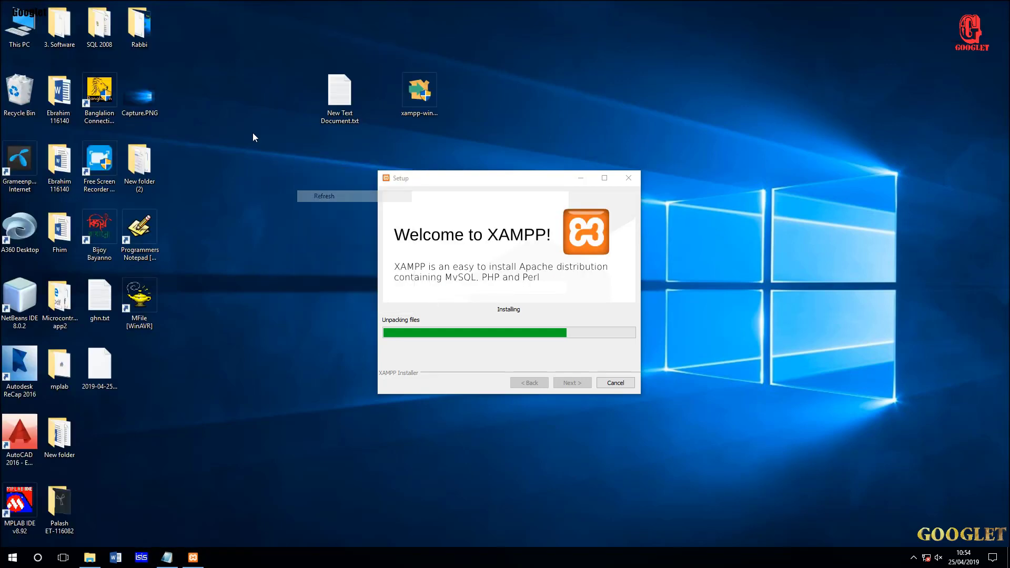
{"action": "right_click", "coordinate": [253, 133]}
{"action": "left_click", "coordinate": [272, 165]}
{"action": "right_click", "coordinate": [213, 86]}
{"action": "left_click", "coordinate": [235, 121]}
{"action": "right_click", "coordinate": [226, 84]}
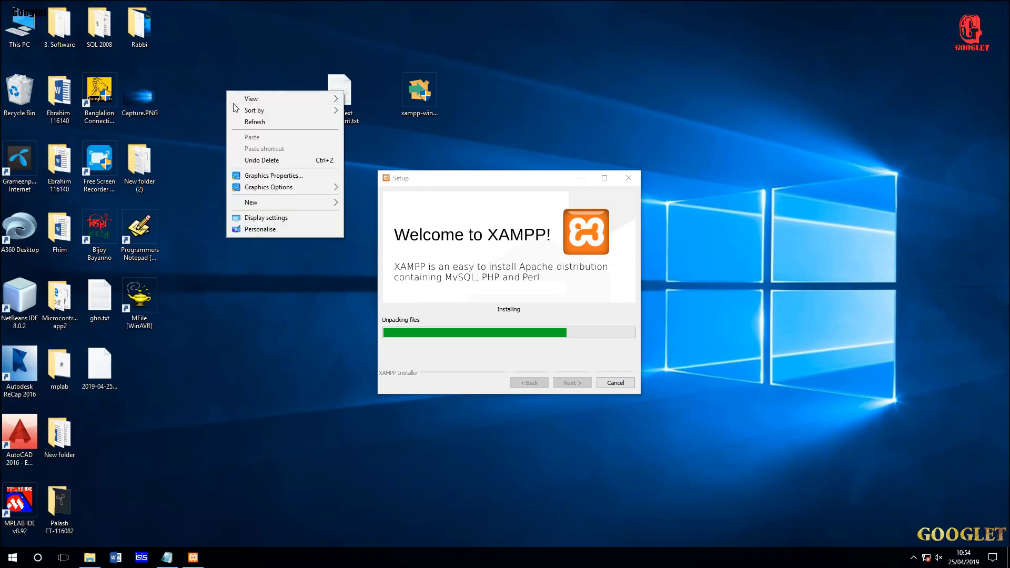
{"action": "left_click", "coordinate": [248, 119]}
{"action": "right_click", "coordinate": [230, 81]}
{"action": "left_click", "coordinate": [259, 112]}
{"action": "right_click", "coordinate": [227, 45]}
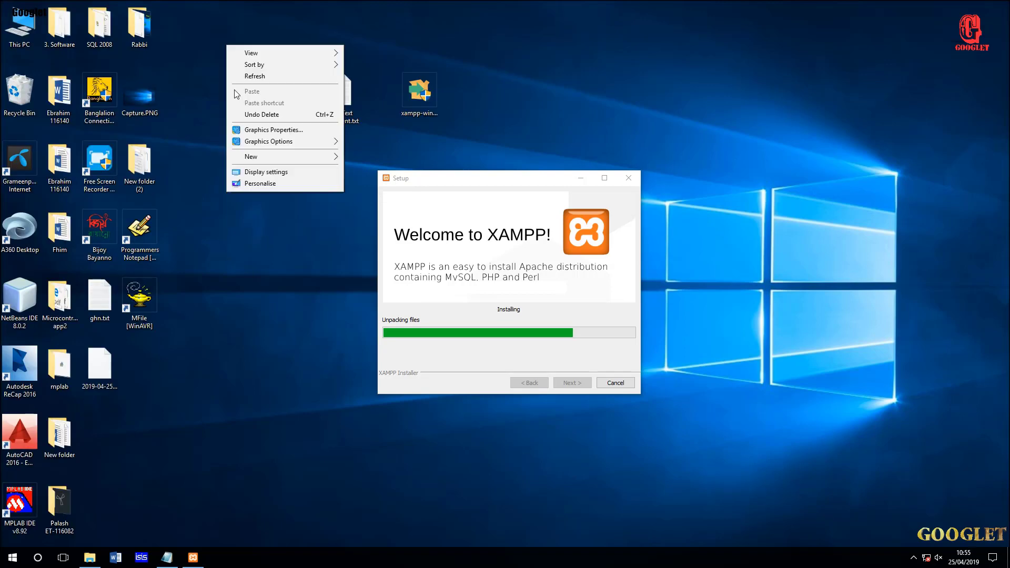
{"action": "left_click", "coordinate": [239, 78]}
{"action": "right_click", "coordinate": [230, 66]}
{"action": "left_click", "coordinate": [249, 96]}
{"action": "right_click", "coordinate": [226, 60]}
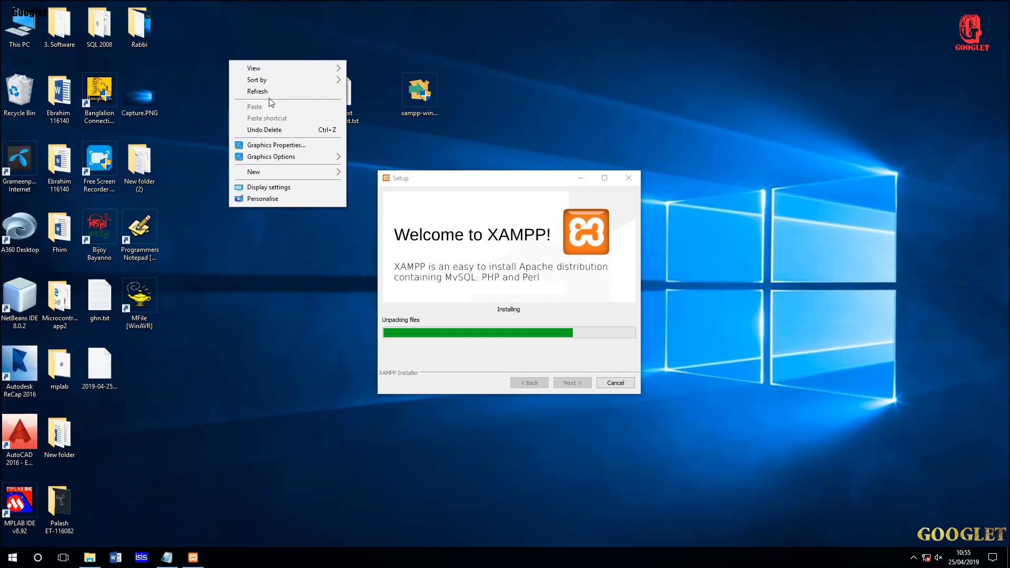
{"action": "left_click", "coordinate": [270, 96]}
{"action": "right_click", "coordinate": [225, 55]}
{"action": "left_click", "coordinate": [239, 87]}
{"action": "right_click", "coordinate": [242, 72]}
{"action": "left_click", "coordinate": [258, 103]}
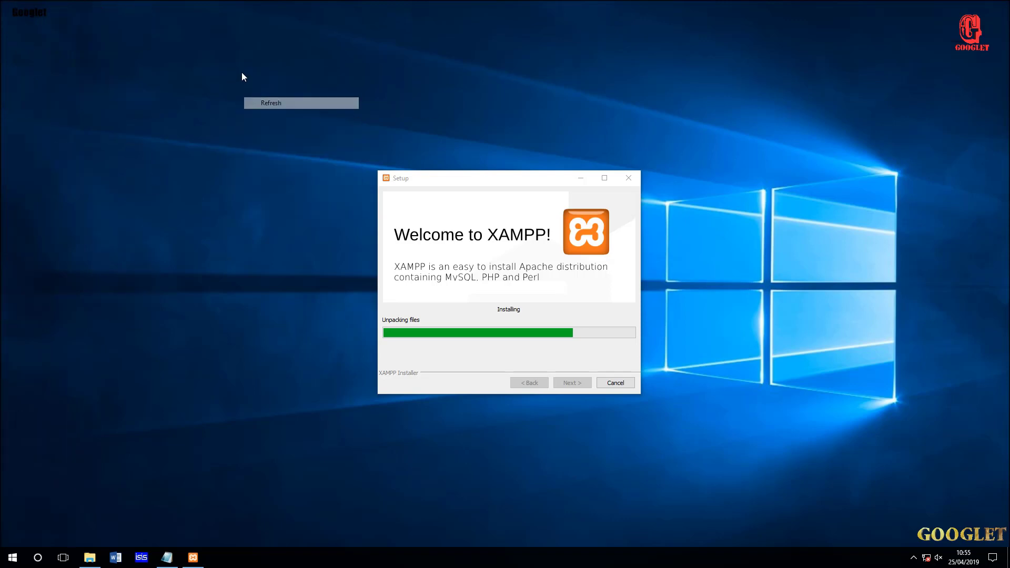
{"action": "right_click", "coordinate": [237, 69]}
{"action": "left_click", "coordinate": [253, 102]}
{"action": "right_click", "coordinate": [236, 69]}
{"action": "left_click", "coordinate": [258, 101]}
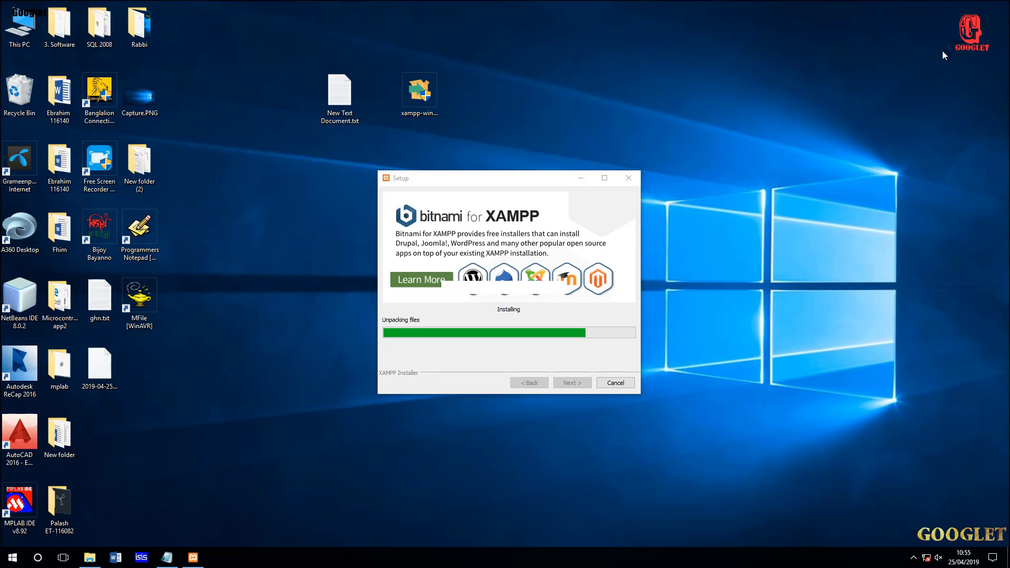
{"action": "right_click", "coordinate": [765, 75]}
{"action": "left_click", "coordinate": [809, 100]}
{"action": "right_click", "coordinate": [778, 70]}
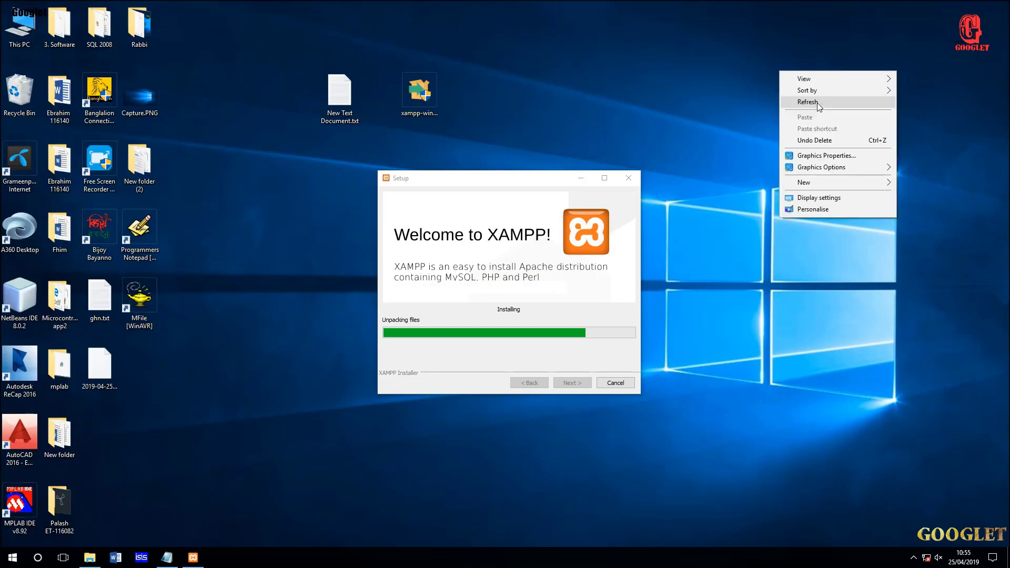
{"action": "left_click", "coordinate": [816, 102]}
{"action": "right_click", "coordinate": [800, 76]}
{"action": "left_click", "coordinate": [821, 107]}
{"action": "right_click", "coordinate": [805, 86]}
{"action": "left_click", "coordinate": [837, 120]}
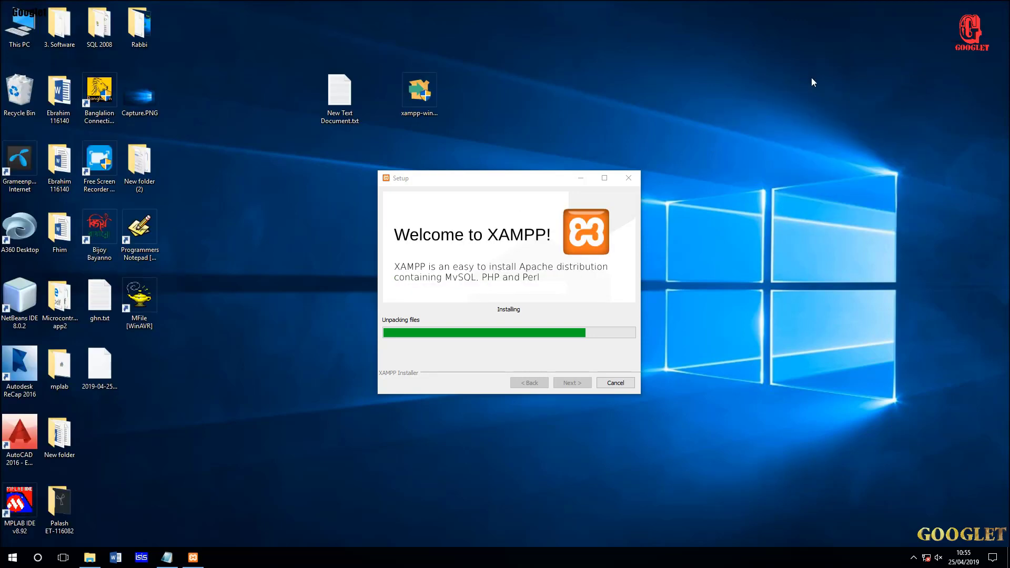
{"action": "right_click", "coordinate": [811, 77]}
{"action": "left_click", "coordinate": [834, 107]}
{"action": "right_click", "coordinate": [819, 81]}
{"action": "left_click", "coordinate": [846, 112]}
{"action": "right_click", "coordinate": [811, 73]}
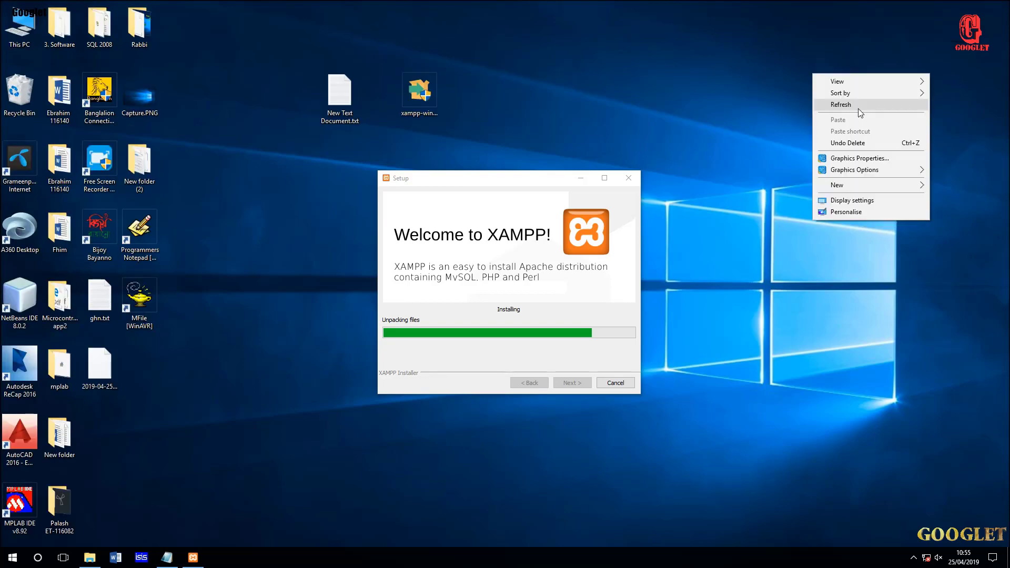
{"action": "left_click", "coordinate": [857, 108]}
{"action": "right_click", "coordinate": [812, 79]}
{"action": "left_click", "coordinate": [841, 111]}
{"action": "right_click", "coordinate": [817, 74]}
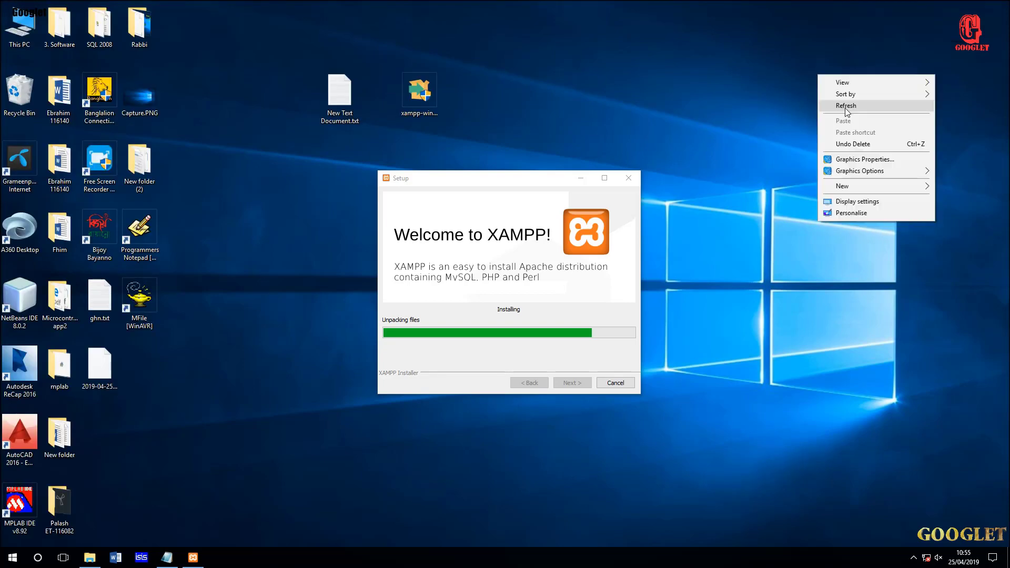
{"action": "left_click", "coordinate": [843, 110]}
{"action": "right_click", "coordinate": [749, 167]}
{"action": "left_click", "coordinate": [799, 202]}
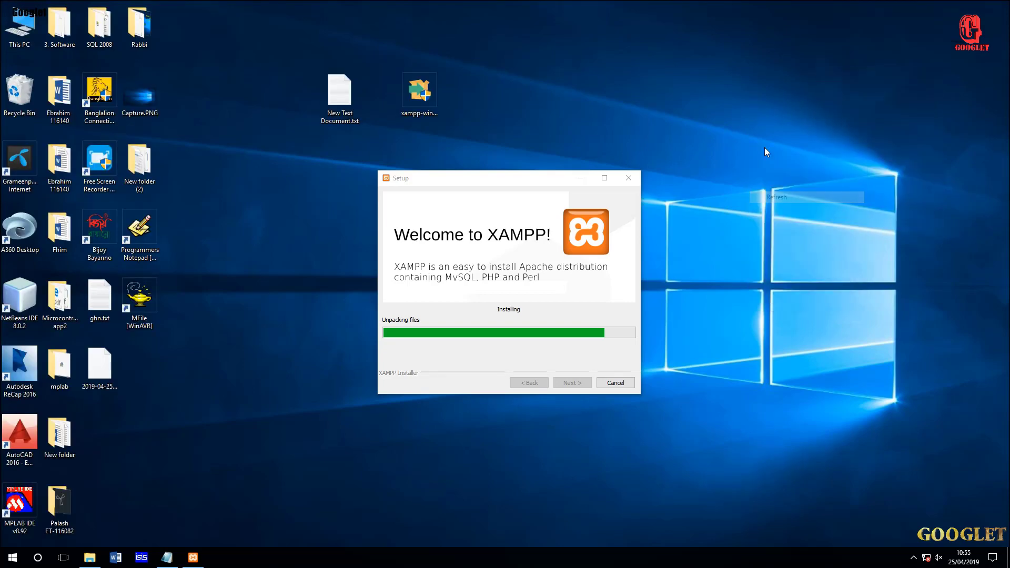
{"action": "right_click", "coordinate": [765, 147]}
{"action": "left_click", "coordinate": [806, 177]}
{"action": "right_click", "coordinate": [785, 132]}
{"action": "left_click", "coordinate": [816, 163]}
{"action": "right_click", "coordinate": [784, 120]}
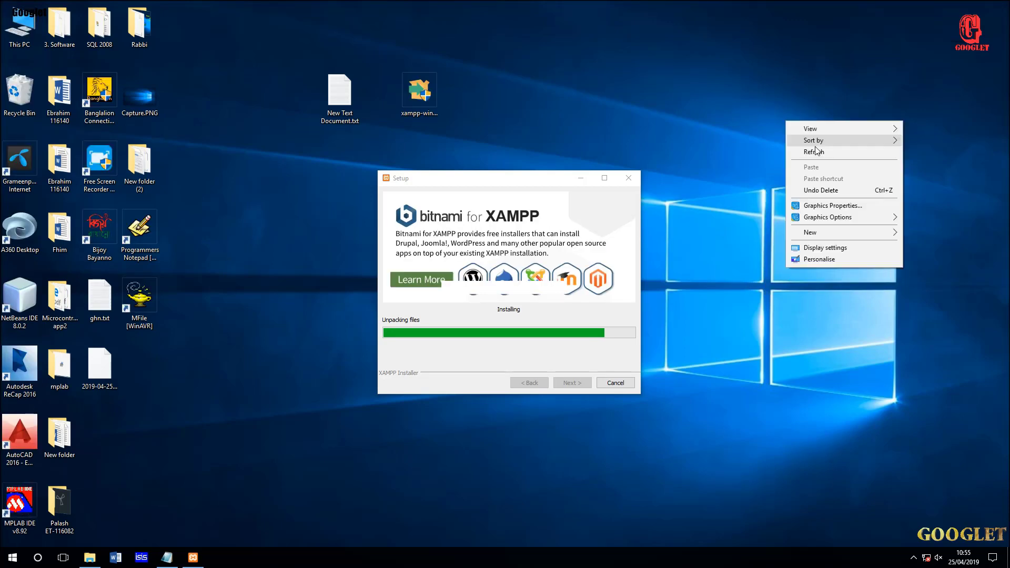
{"action": "left_click", "coordinate": [817, 151]}
{"action": "right_click", "coordinate": [785, 109]}
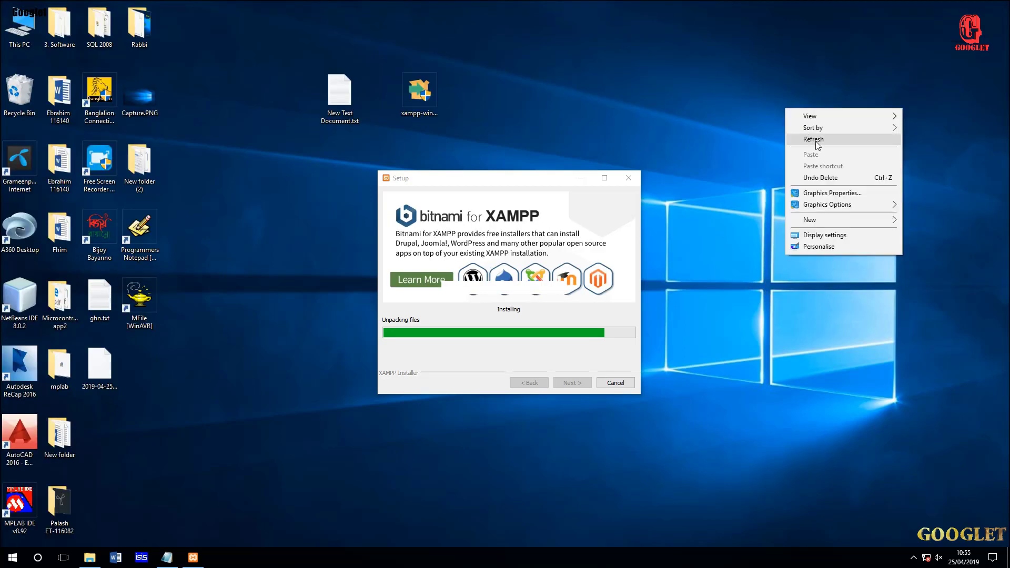
{"action": "left_click", "coordinate": [816, 140]}
{"action": "right_click", "coordinate": [783, 108]}
{"action": "left_click", "coordinate": [820, 142]}
{"action": "right_click", "coordinate": [773, 111]}
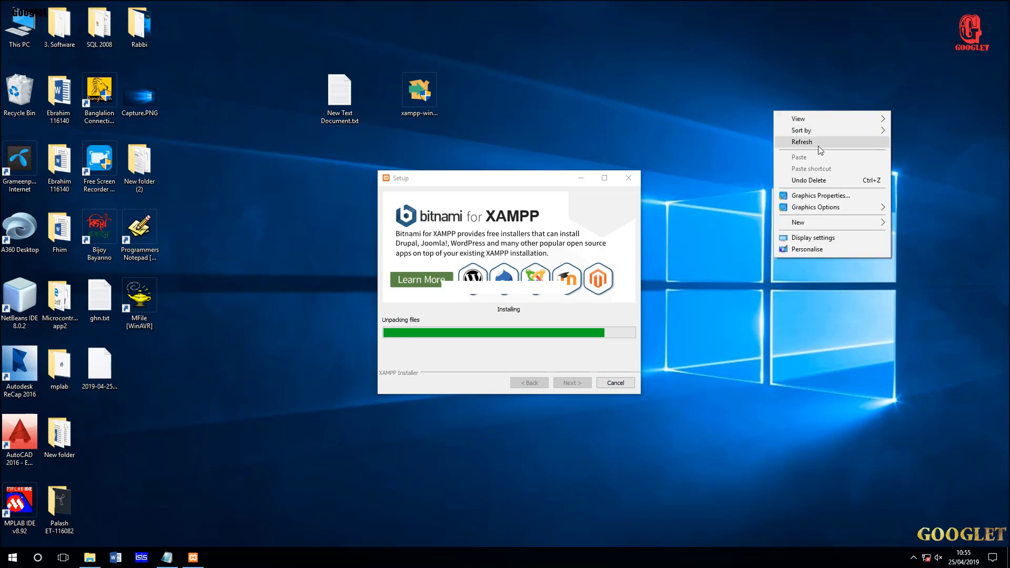
{"action": "left_click", "coordinate": [818, 145]}
{"action": "right_click", "coordinate": [775, 117]}
{"action": "left_click", "coordinate": [820, 148]}
{"action": "right_click", "coordinate": [783, 117]}
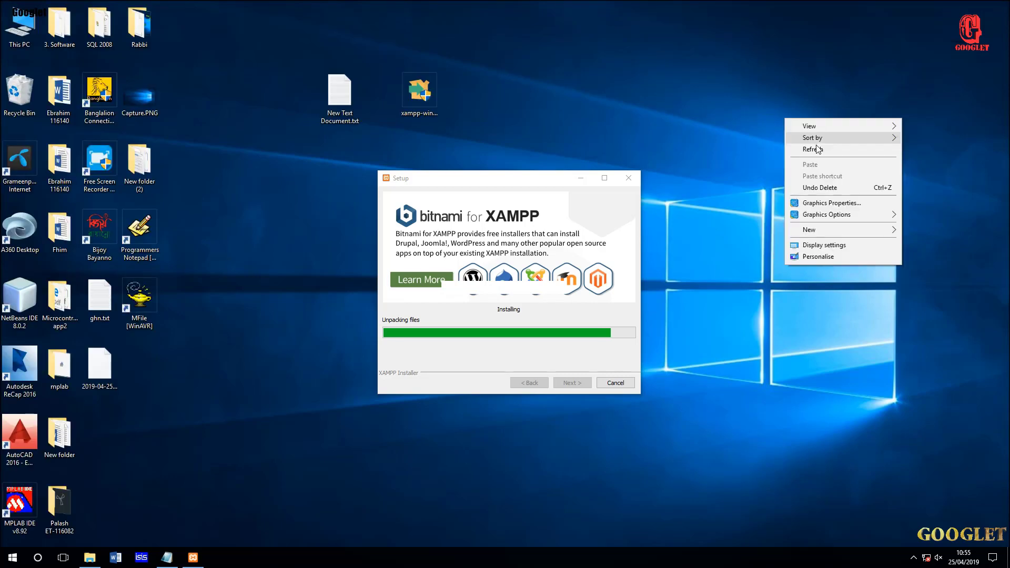
{"action": "left_click", "coordinate": [818, 147]}
{"action": "right_click", "coordinate": [784, 110]}
{"action": "left_click", "coordinate": [818, 146]}
{"action": "right_click", "coordinate": [781, 96]}
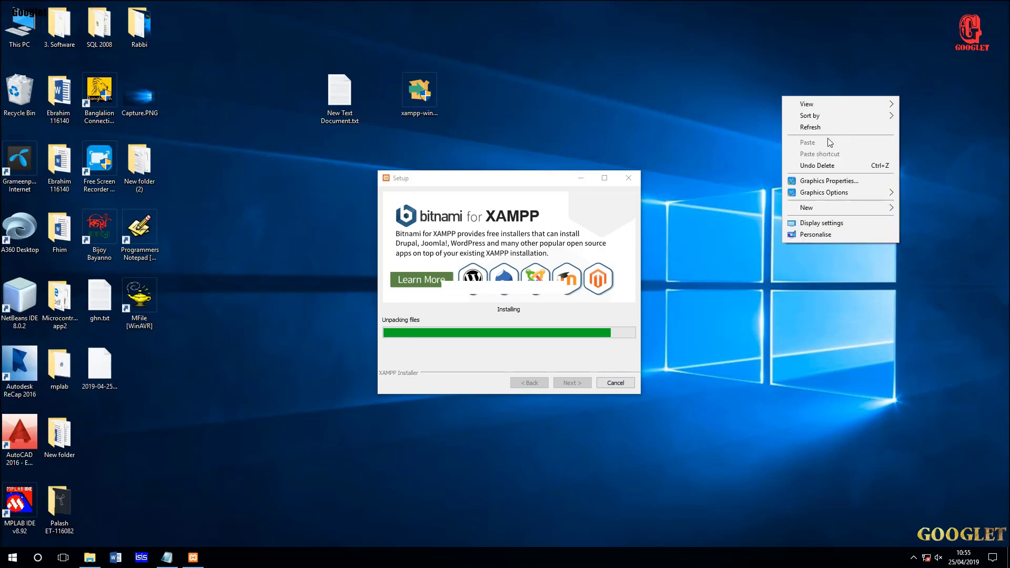
{"action": "left_click", "coordinate": [816, 126]}
{"action": "right_click", "coordinate": [791, 106]}
{"action": "left_click", "coordinate": [827, 138]}
{"action": "right_click", "coordinate": [778, 94]}
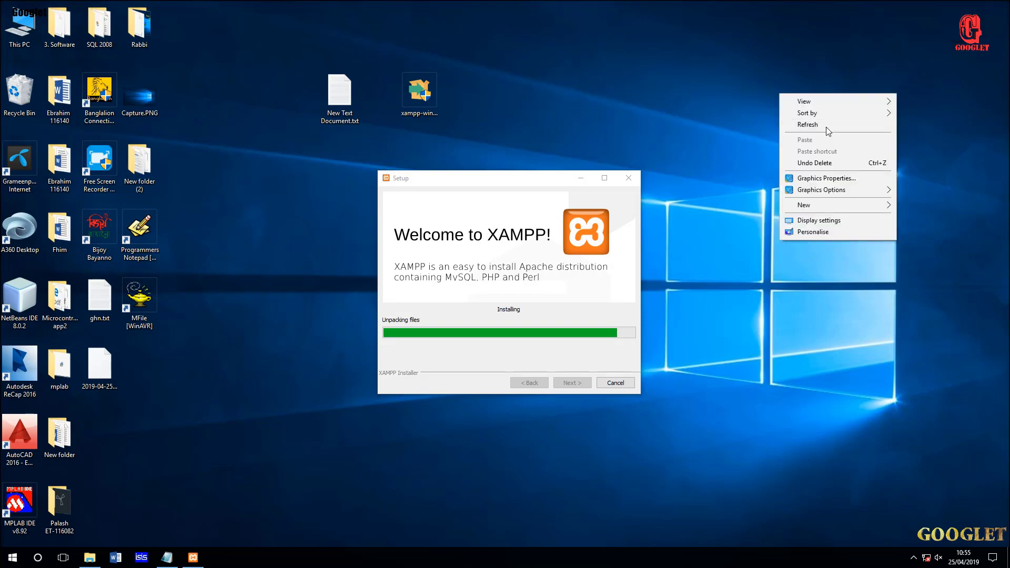
{"action": "left_click", "coordinate": [825, 127]}
{"action": "right_click", "coordinate": [774, 109]}
{"action": "left_click", "coordinate": [819, 140]}
{"action": "right_click", "coordinate": [767, 99]}
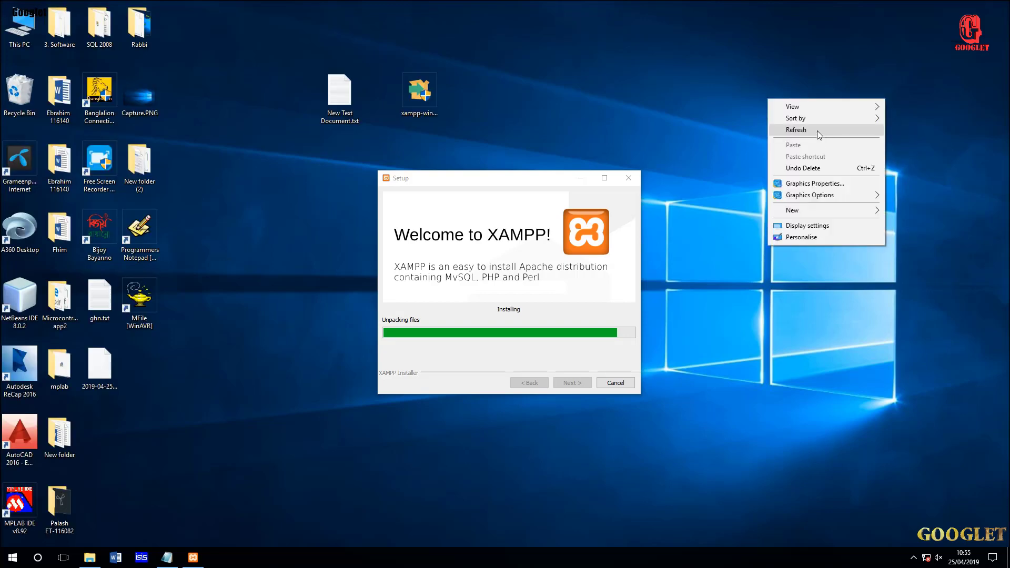
{"action": "left_click", "coordinate": [816, 130]}
{"action": "right_click", "coordinate": [730, 93]}
{"action": "left_click", "coordinate": [793, 124]}
{"action": "right_click", "coordinate": [774, 93]}
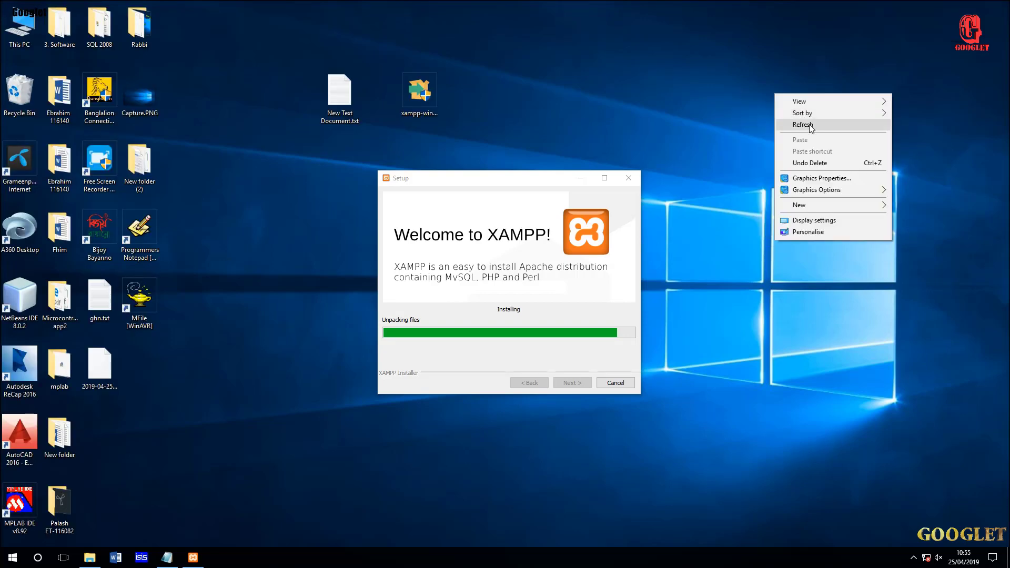
{"action": "left_click", "coordinate": [809, 124]}
{"action": "right_click", "coordinate": [793, 89]}
{"action": "left_click", "coordinate": [808, 120]}
{"action": "right_click", "coordinate": [794, 73]}
{"action": "left_click", "coordinate": [814, 102]}
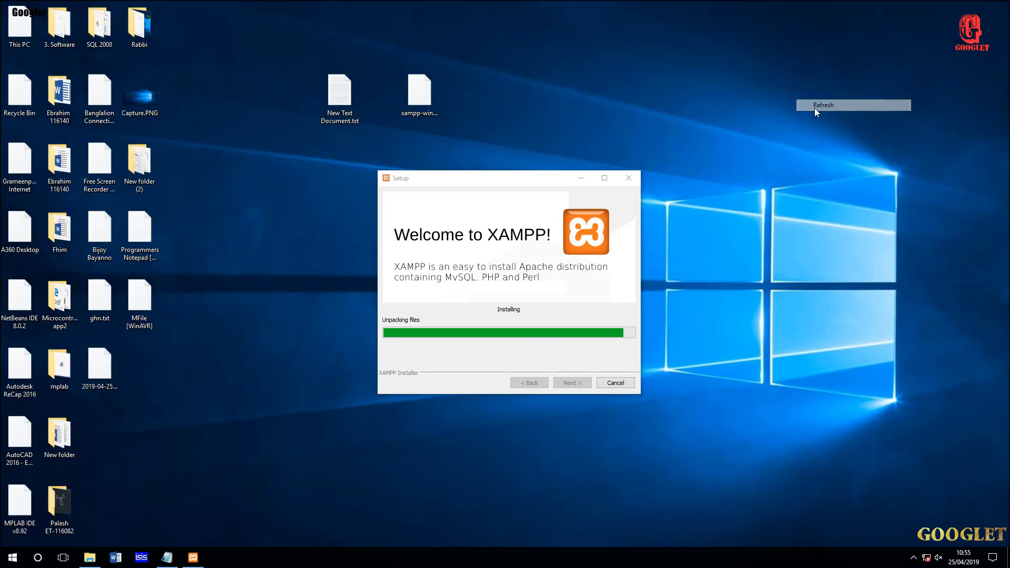
{"action": "right_click", "coordinate": [790, 156]}
{"action": "left_click", "coordinate": [824, 193]}
{"action": "right_click", "coordinate": [810, 131]}
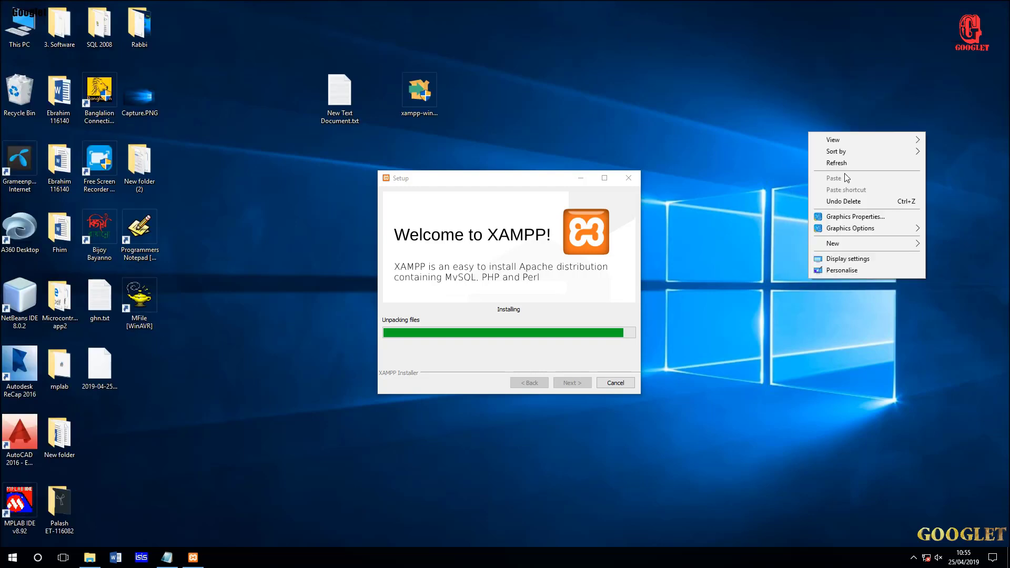
{"action": "left_click", "coordinate": [841, 163]}
{"action": "right_click", "coordinate": [812, 122]}
{"action": "right_click", "coordinate": [816, 110]}
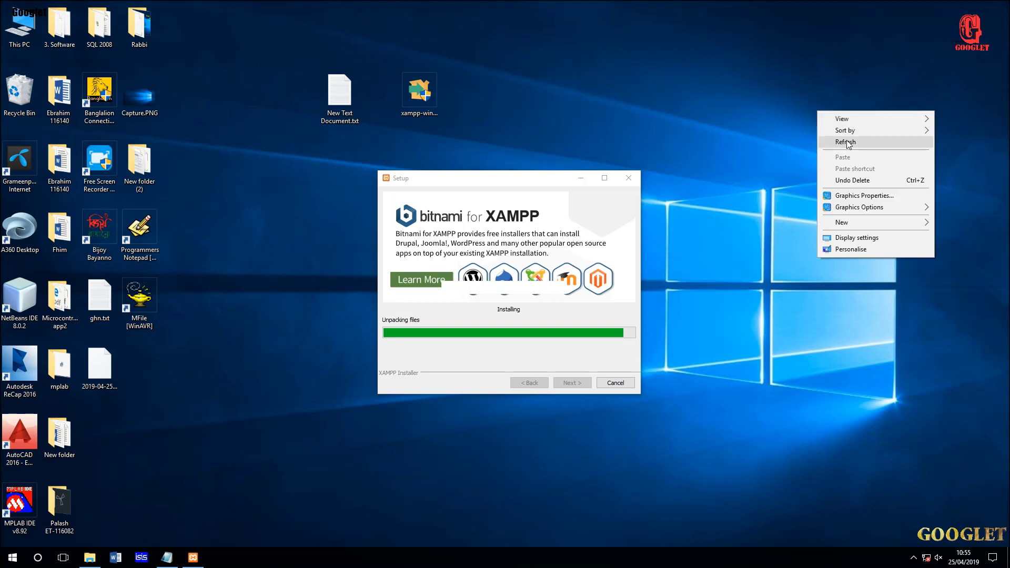
{"action": "left_click", "coordinate": [847, 141]}
{"action": "right_click", "coordinate": [748, 87]}
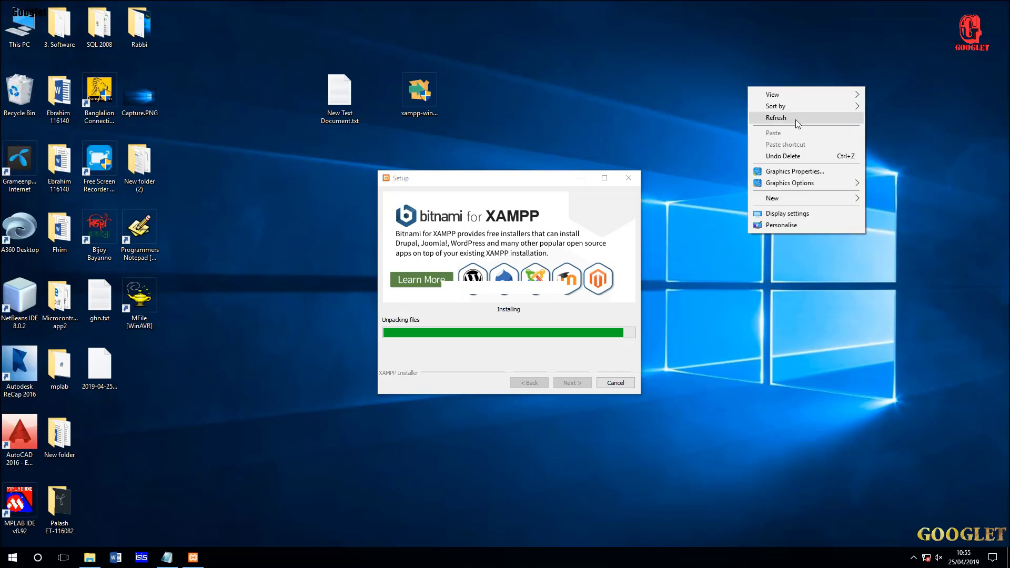
{"action": "left_click", "coordinate": [795, 119]}
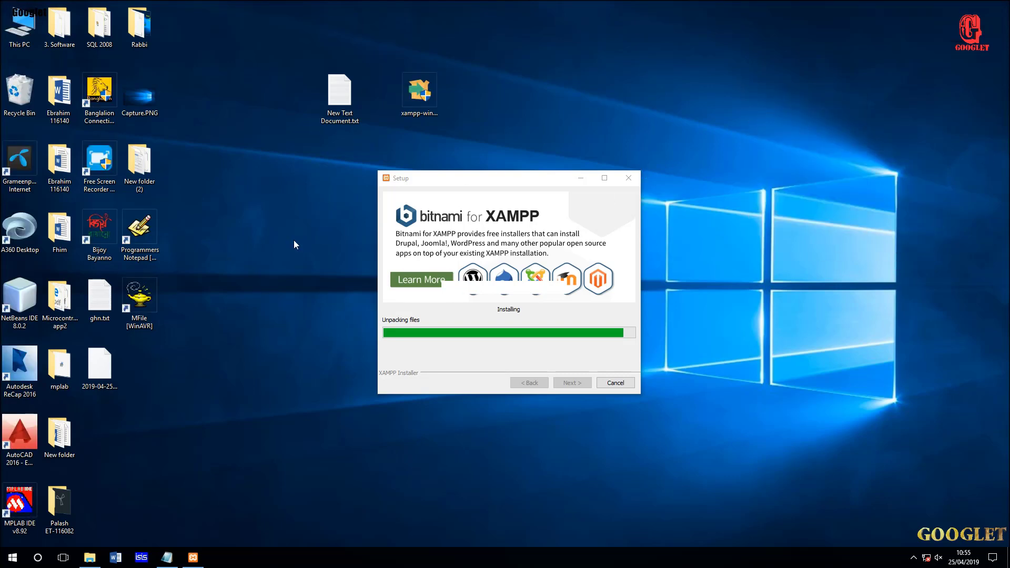
{"action": "right_click", "coordinate": [273, 216]}
{"action": "left_click", "coordinate": [298, 249]}
{"action": "right_click", "coordinate": [283, 172]}
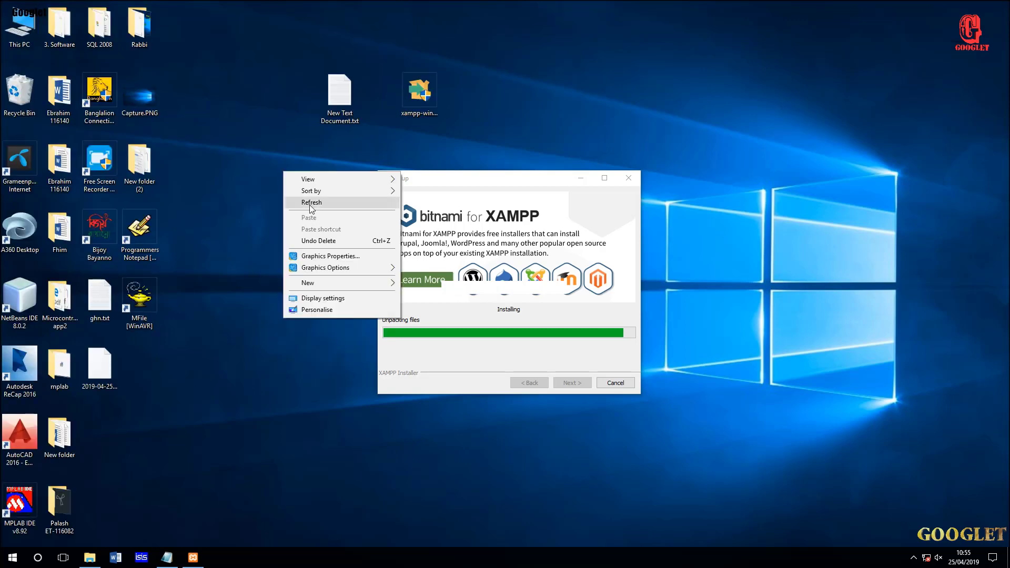
{"action": "left_click", "coordinate": [311, 202]}
{"action": "right_click", "coordinate": [735, 179]}
{"action": "left_click", "coordinate": [771, 213]}
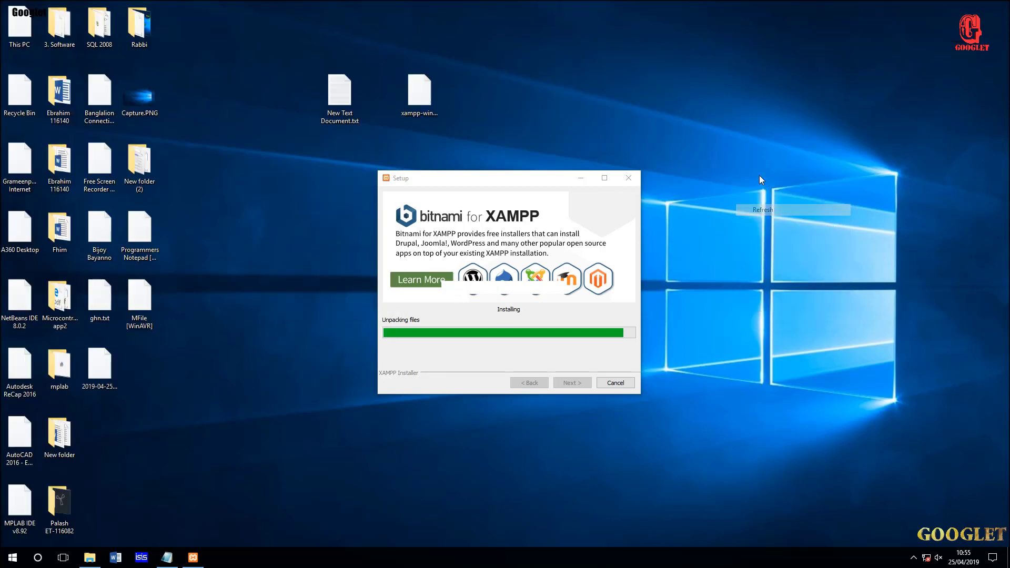
{"action": "right_click", "coordinate": [759, 176]}
{"action": "left_click", "coordinate": [789, 208]}
{"action": "right_click", "coordinate": [774, 142]}
{"action": "left_click", "coordinate": [789, 174]}
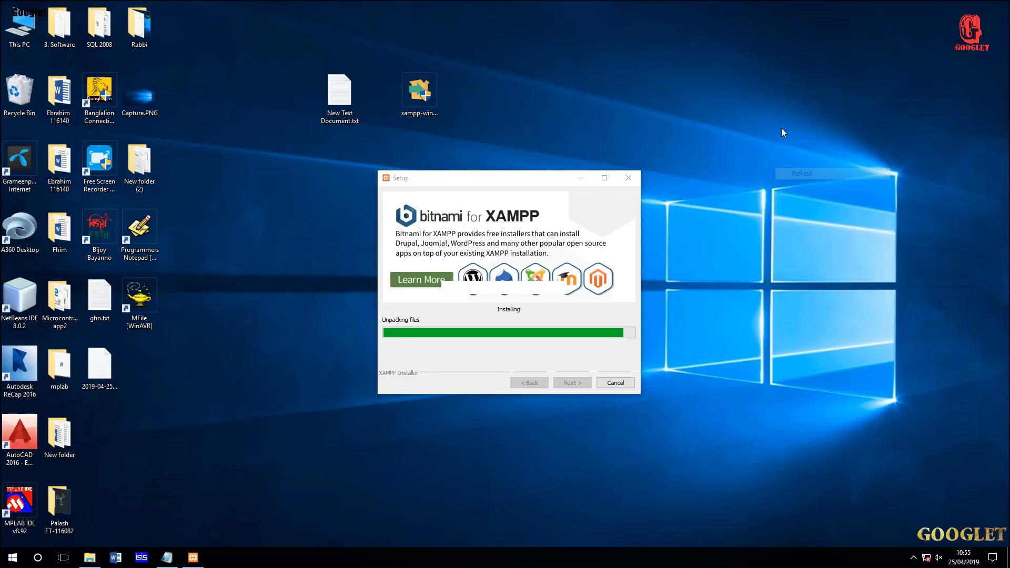
{"action": "right_click", "coordinate": [781, 128]}
{"action": "left_click", "coordinate": [799, 159]}
{"action": "right_click", "coordinate": [784, 112]}
{"action": "left_click", "coordinate": [807, 141]}
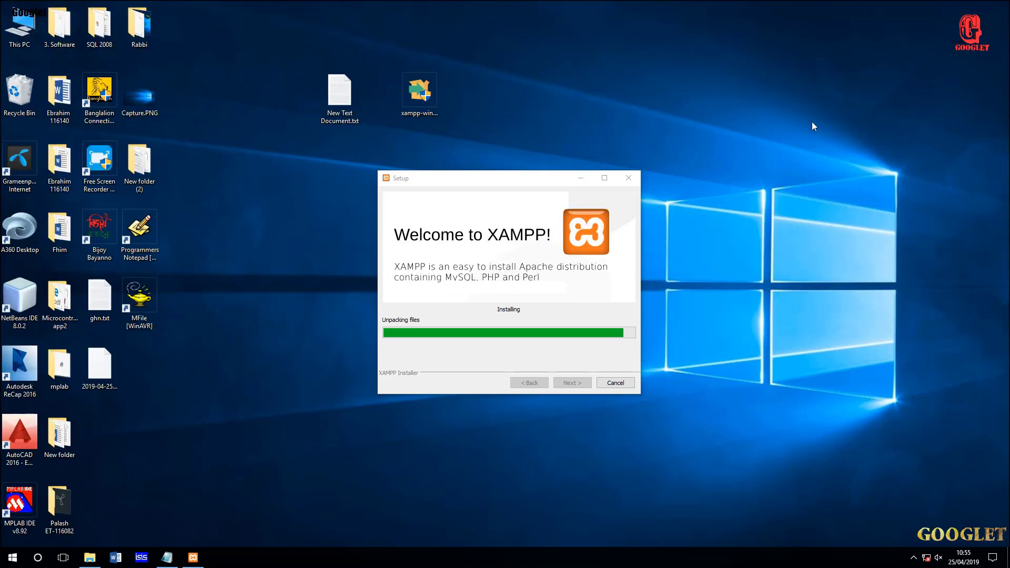
{"action": "right_click", "coordinate": [789, 98]}
{"action": "left_click", "coordinate": [804, 128]}
{"action": "right_click", "coordinate": [797, 94]}
{"action": "left_click", "coordinate": [828, 129]}
{"action": "right_click", "coordinate": [804, 79]}
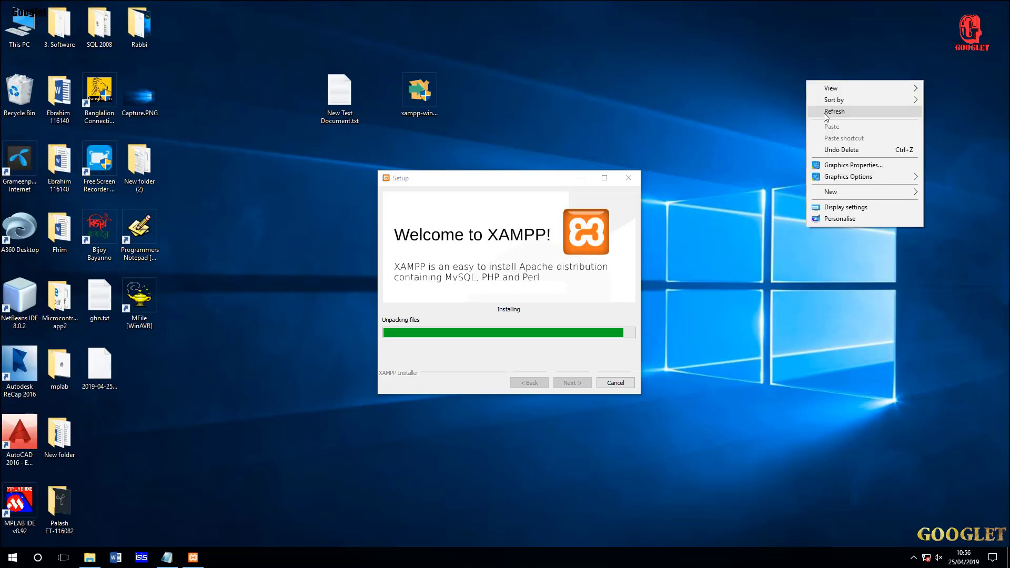
{"action": "left_click", "coordinate": [826, 110]}
{"action": "right_click", "coordinate": [811, 77]}
{"action": "left_click", "coordinate": [830, 110]}
{"action": "right_click", "coordinate": [807, 70]}
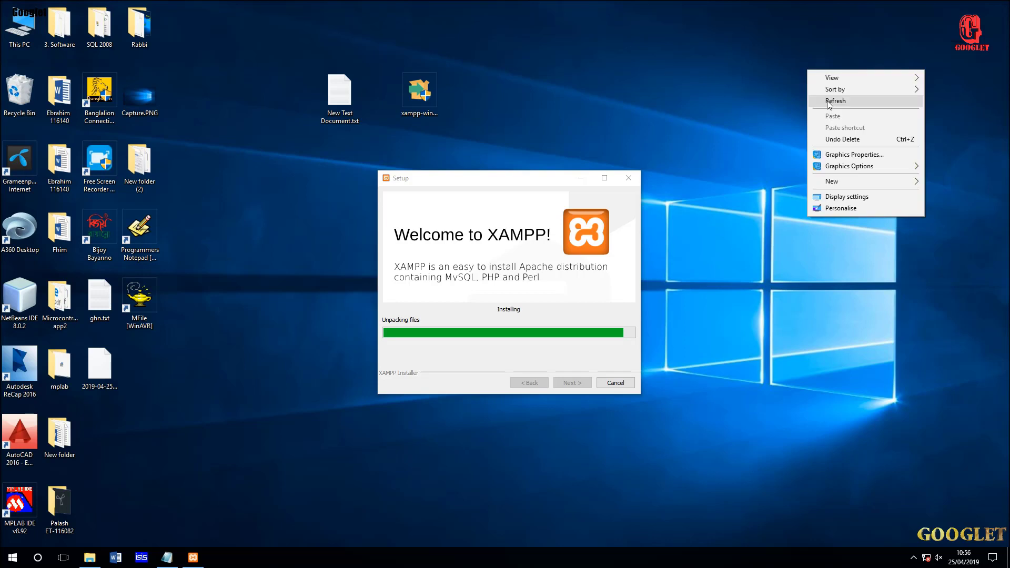
{"action": "left_click", "coordinate": [836, 100]}
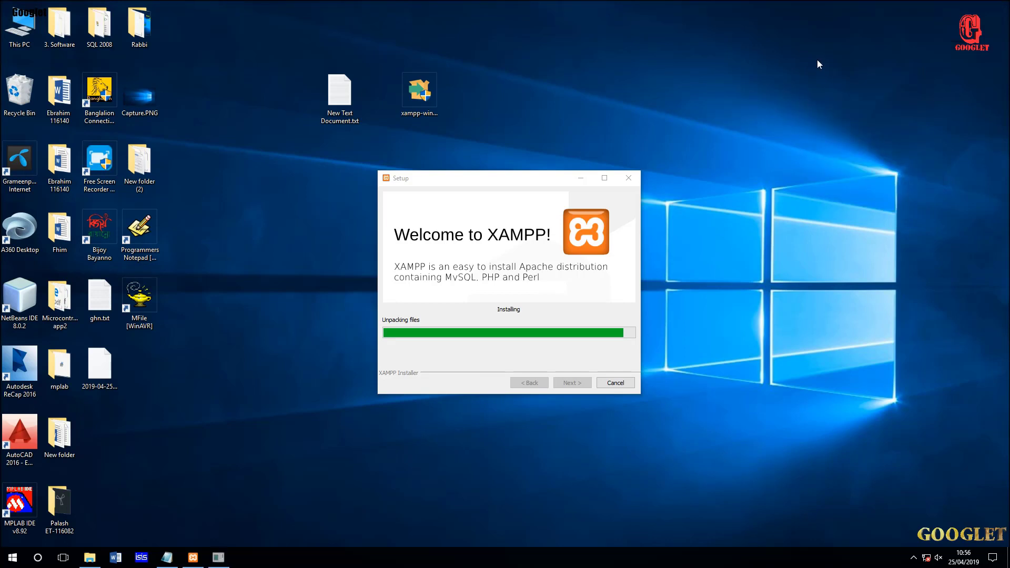
{"action": "right_click", "coordinate": [816, 58]}
{"action": "left_click", "coordinate": [841, 94]}
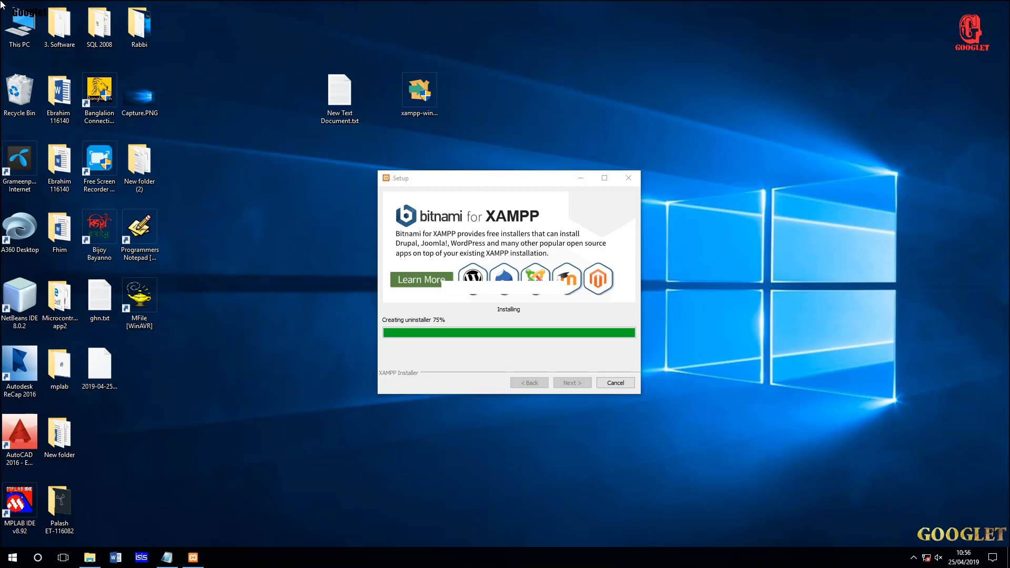
{"action": "right_click", "coordinate": [190, 8]}
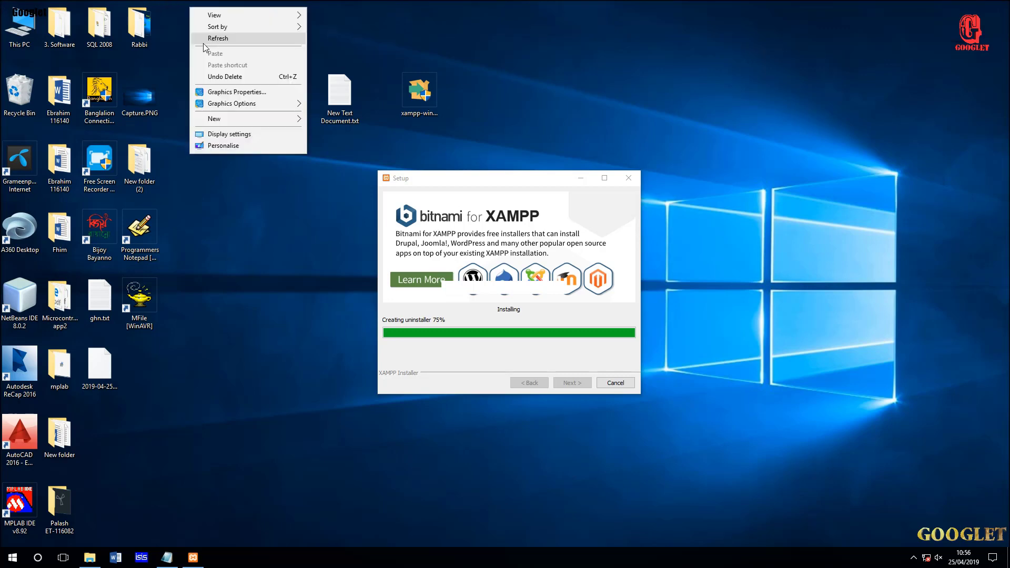
{"action": "left_click", "coordinate": [204, 43]}
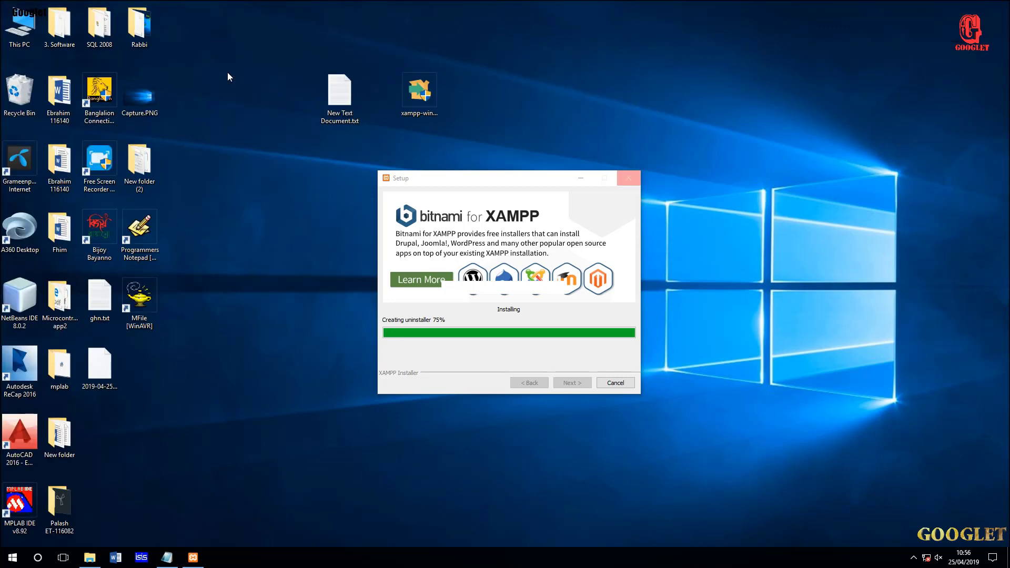
{"action": "right_click", "coordinate": [227, 72]}
{"action": "left_click", "coordinate": [251, 105]}
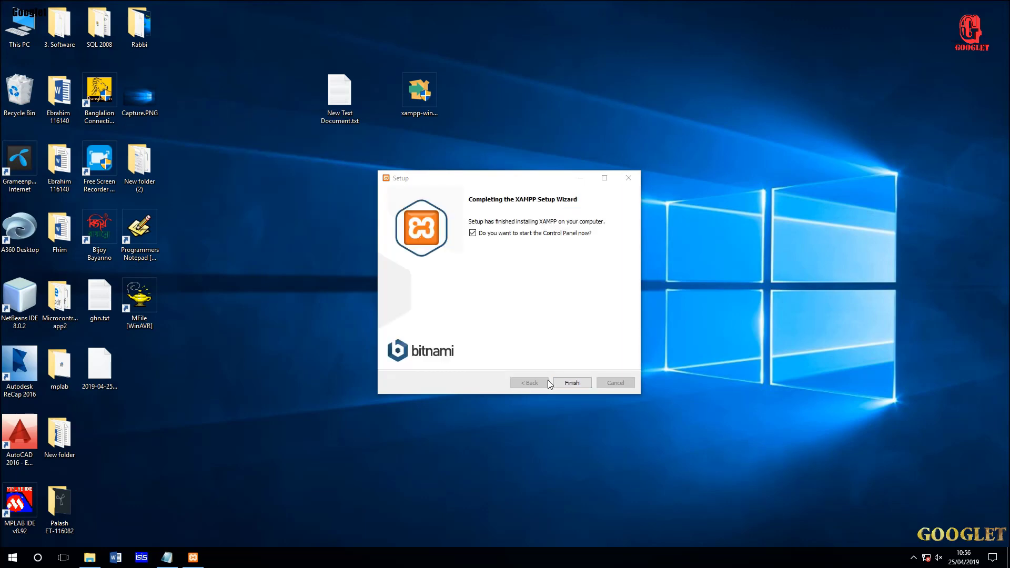
Finish the XAMPP setup with its Control Panel launched, start the MySQL module and try to start Apache
{"action": "left_click", "coordinate": [576, 384]}
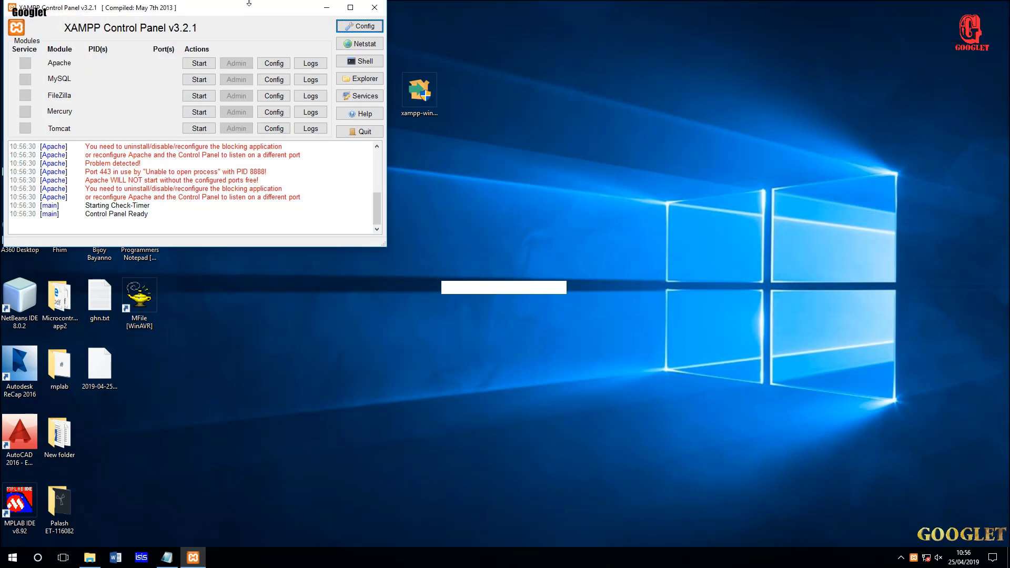
{"action": "left_click_drag", "start_coordinate": [234, 6], "coordinate": [337, 68]}
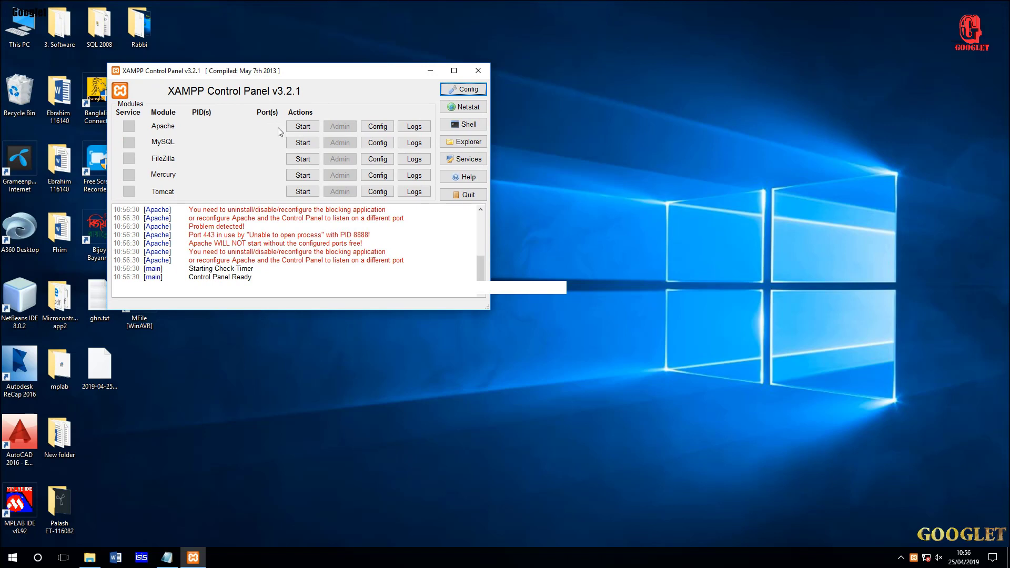
{"action": "left_click", "coordinate": [297, 129]}
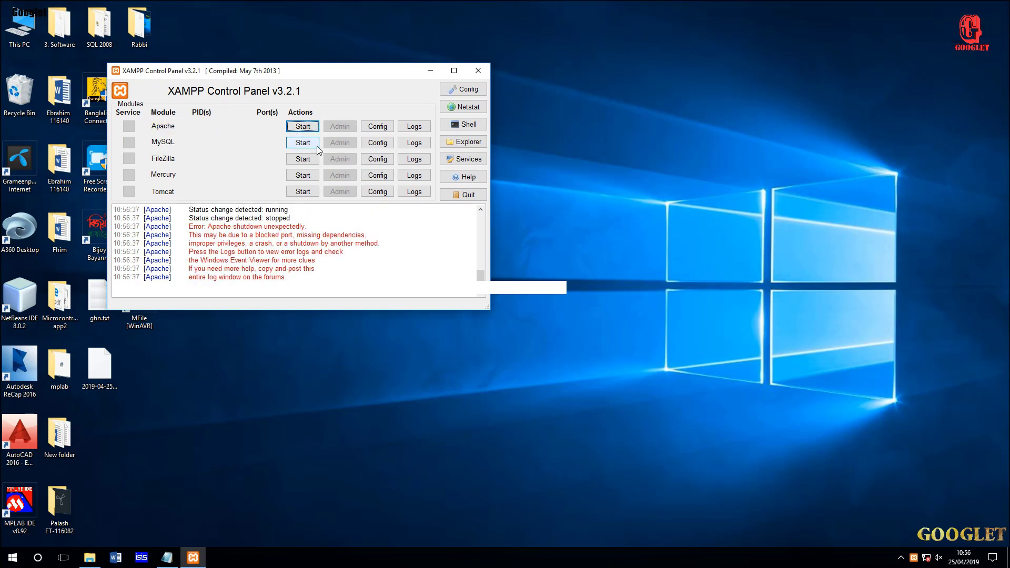
{"action": "left_click", "coordinate": [300, 143]}
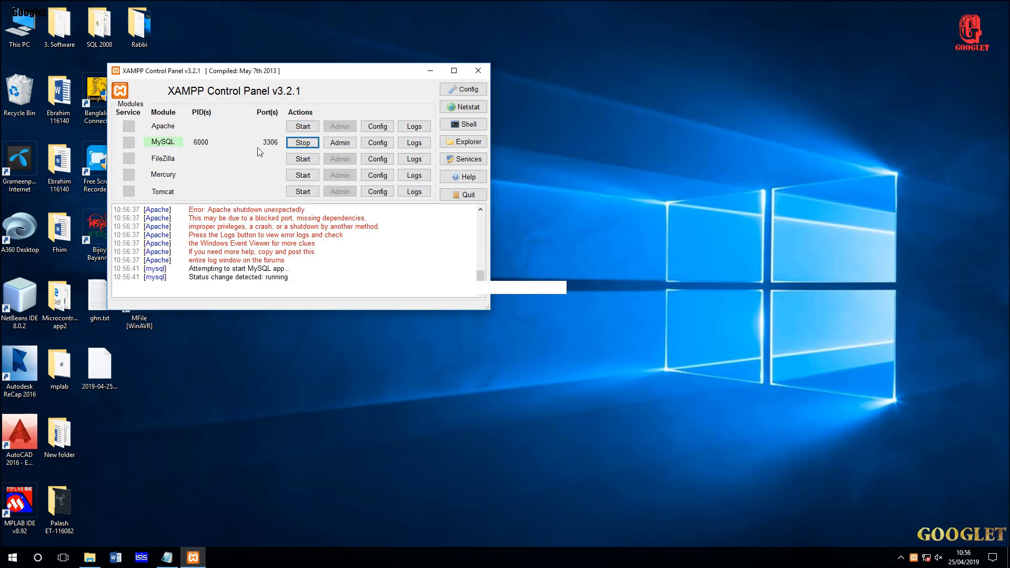
{"action": "left_click", "coordinate": [301, 127]}
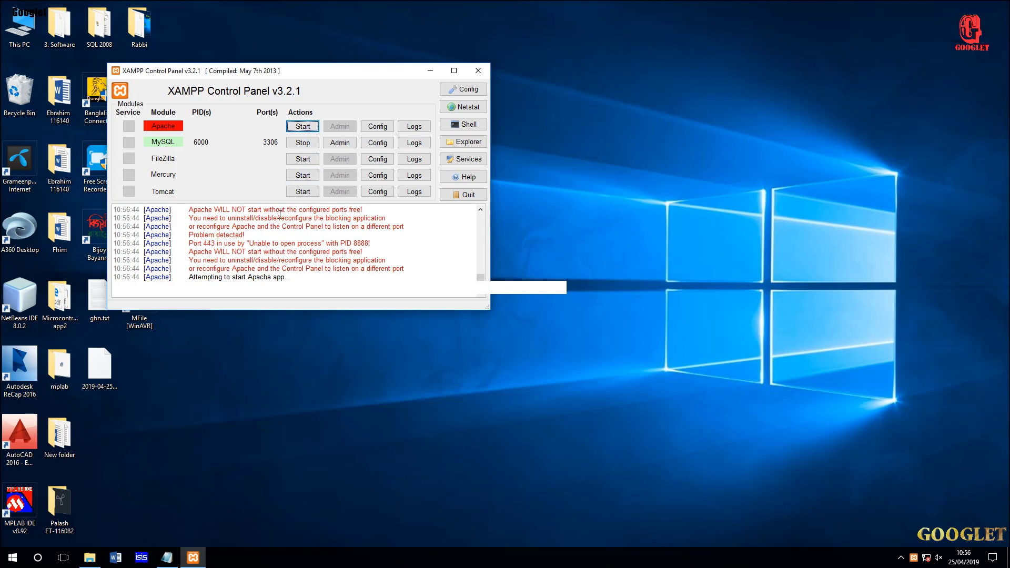
Open Apache's httpd.conf, look through it, and close both the file and the XAMPP Control Panel
{"action": "left_click", "coordinate": [377, 130]}
{"action": "left_click", "coordinate": [393, 138]}
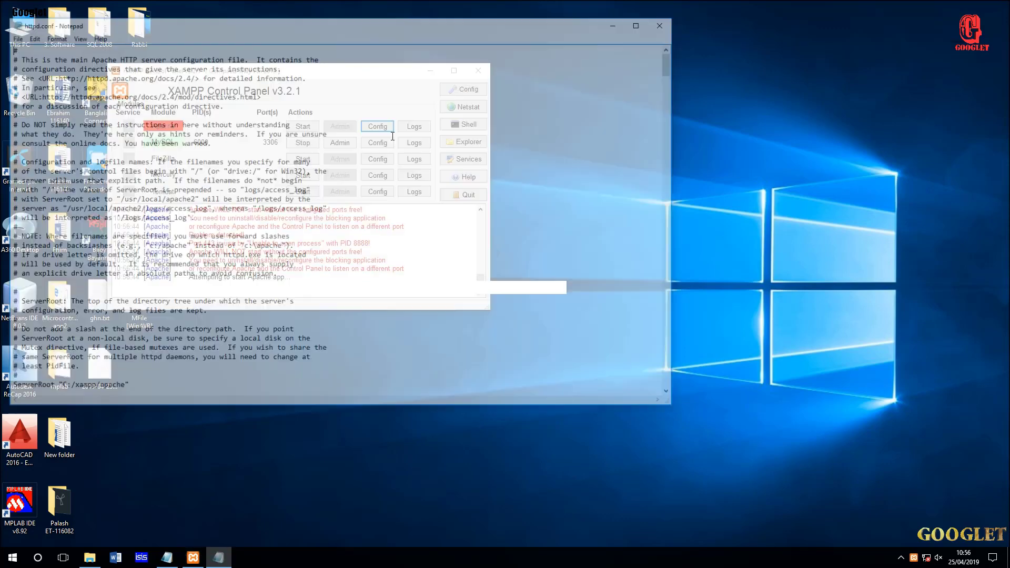
{"action": "scroll", "coordinate": [200, 129], "scroll_direction": "down", "scroll_amount": 10}
{"action": "scroll", "coordinate": [511, 98], "scroll_direction": "up", "scroll_amount": 12}
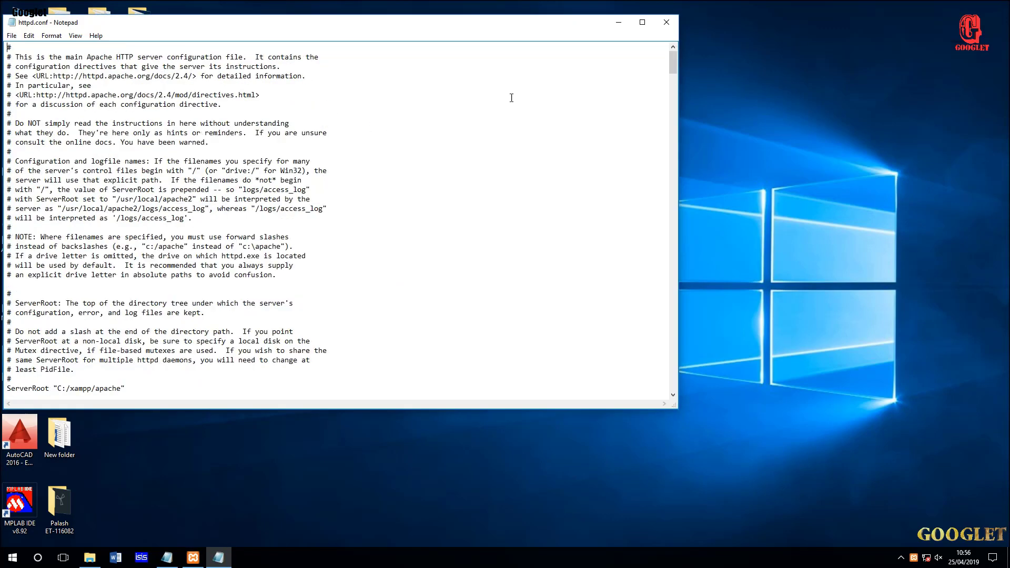
{"action": "left_click", "coordinate": [665, 22]}
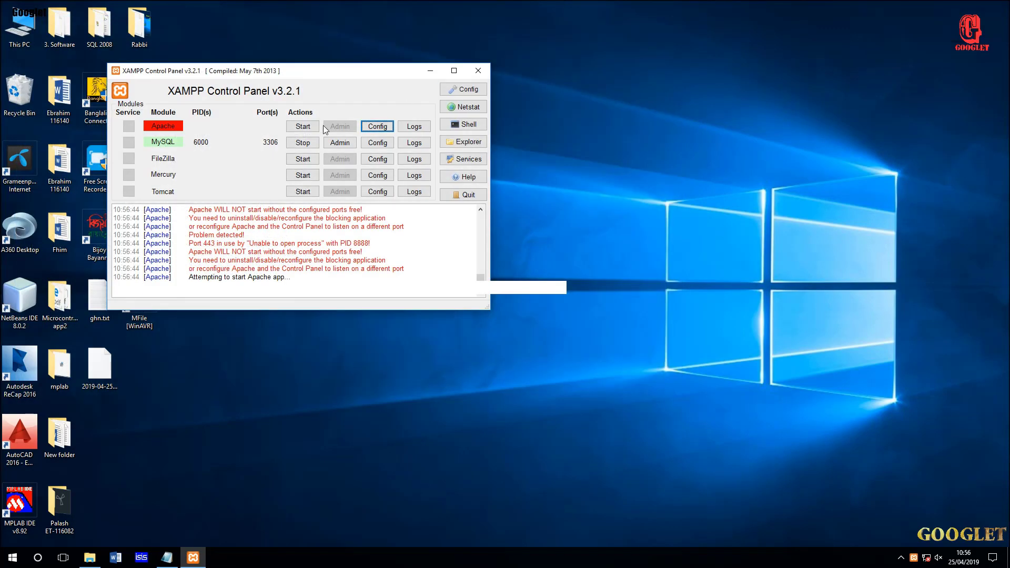
{"action": "left_click", "coordinate": [470, 75]}
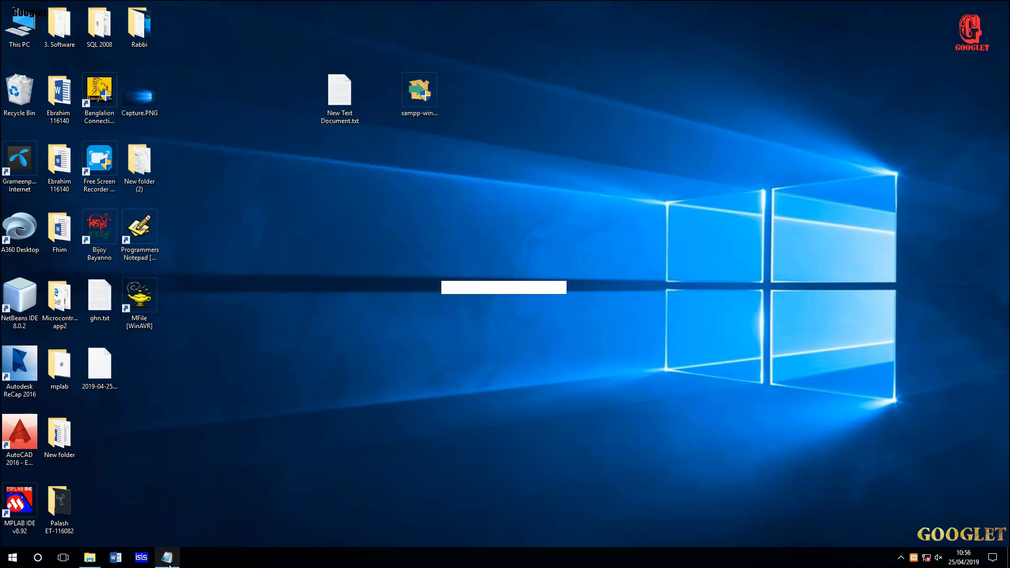
Create a desktop shortcut for XAMPP Control Panel from the installed XAMPP programs and open the Control Panel with it
{"action": "key", "text": "super"}
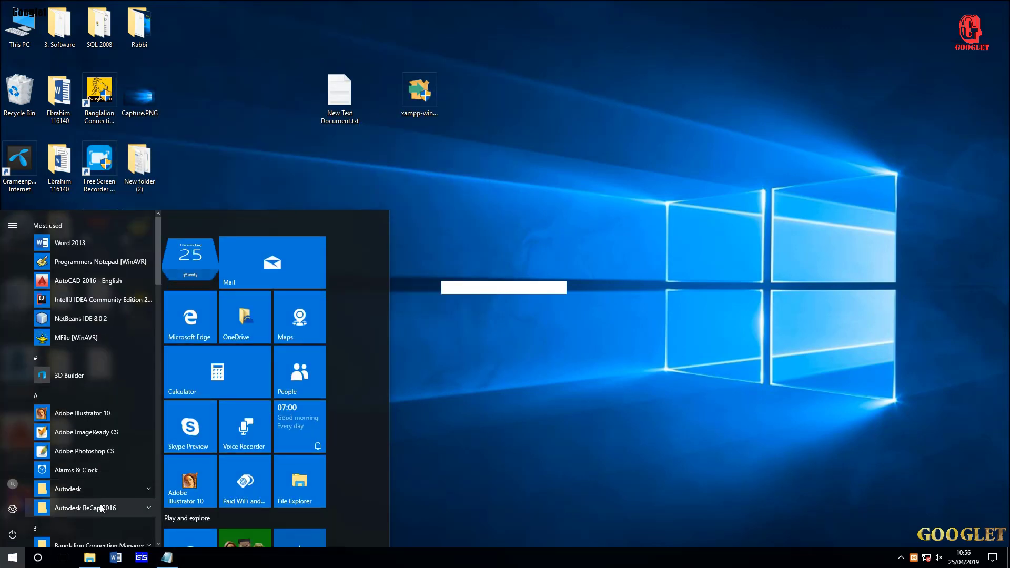
{"action": "scroll", "coordinate": [62, 373], "scroll_direction": "down", "scroll_amount": 15}
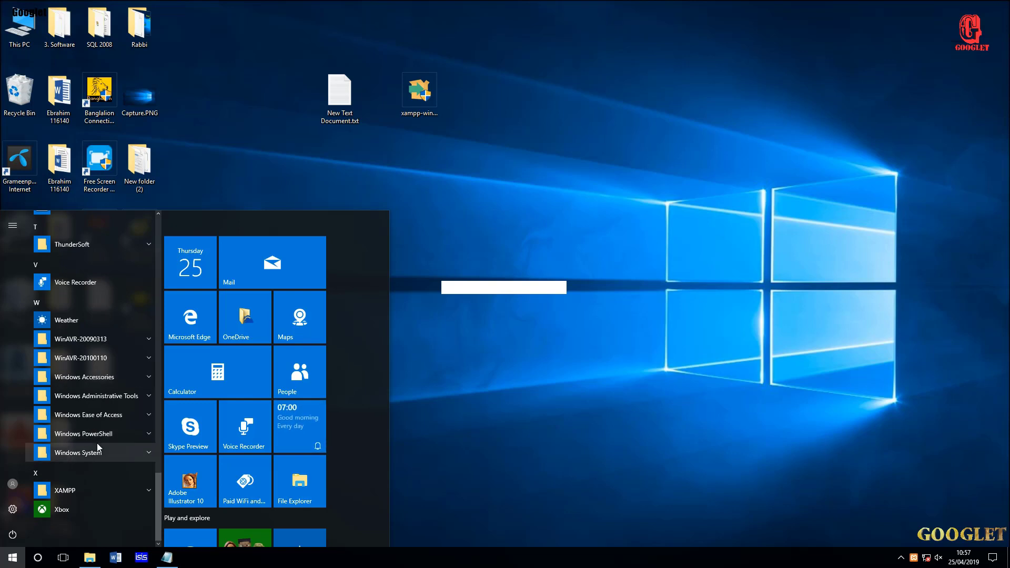
{"action": "left_click", "coordinate": [58, 493]}
{"action": "scroll", "coordinate": [79, 510], "scroll_direction": "down", "scroll_amount": 3}
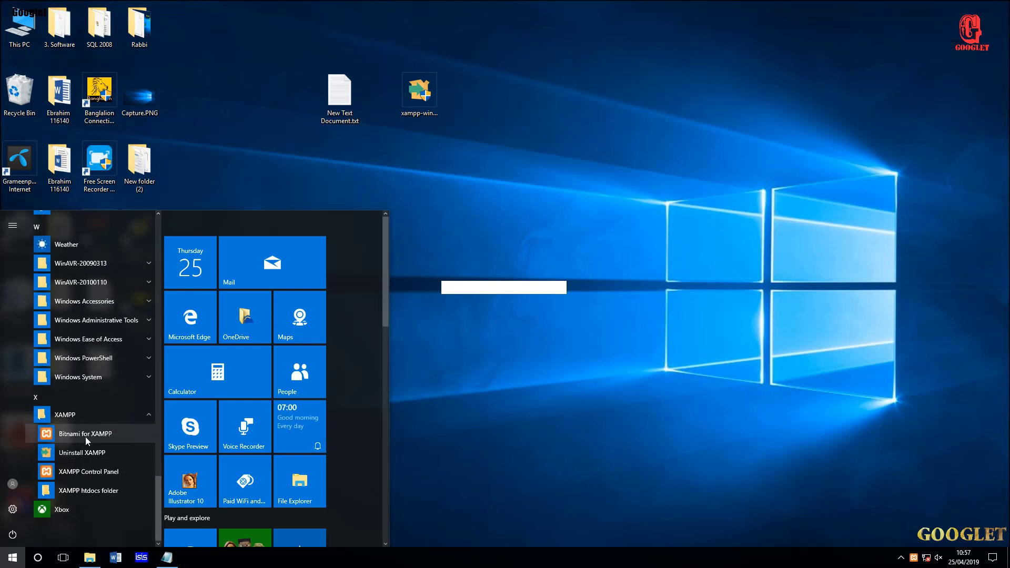
{"action": "left_click_drag", "start_coordinate": [99, 472], "coordinate": [227, 50]}
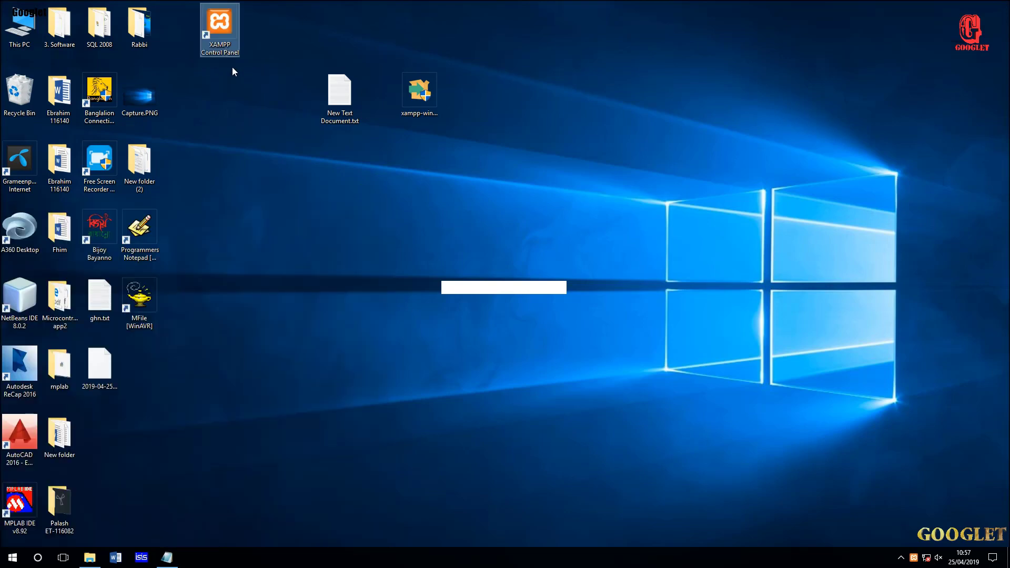
{"action": "double_click", "coordinate": [225, 32]}
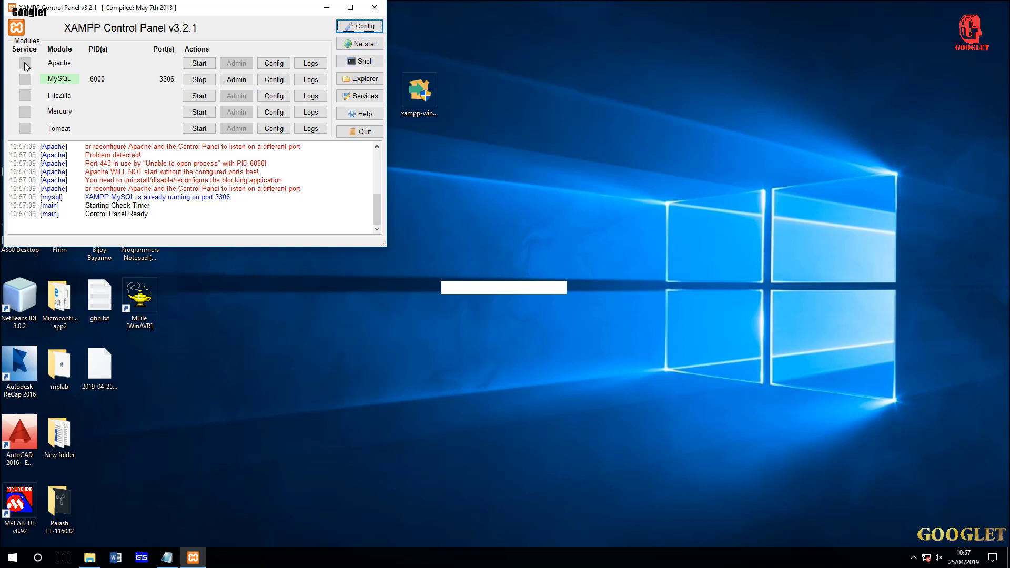
Try to start the Apache module and read the Control Panel log back to its first entries
{"action": "left_click", "coordinate": [309, 63]}
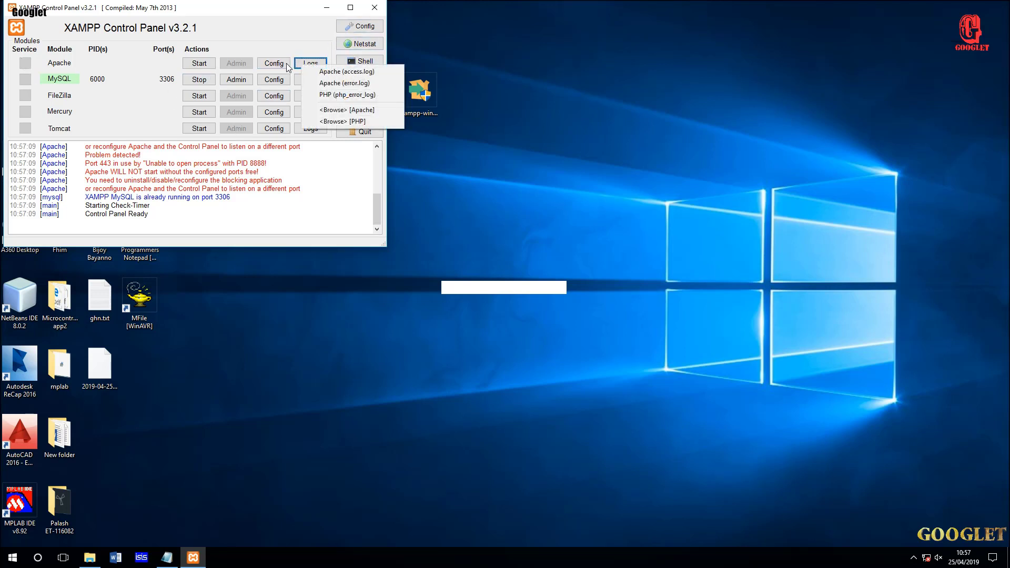
{"action": "left_click", "coordinate": [208, 64]}
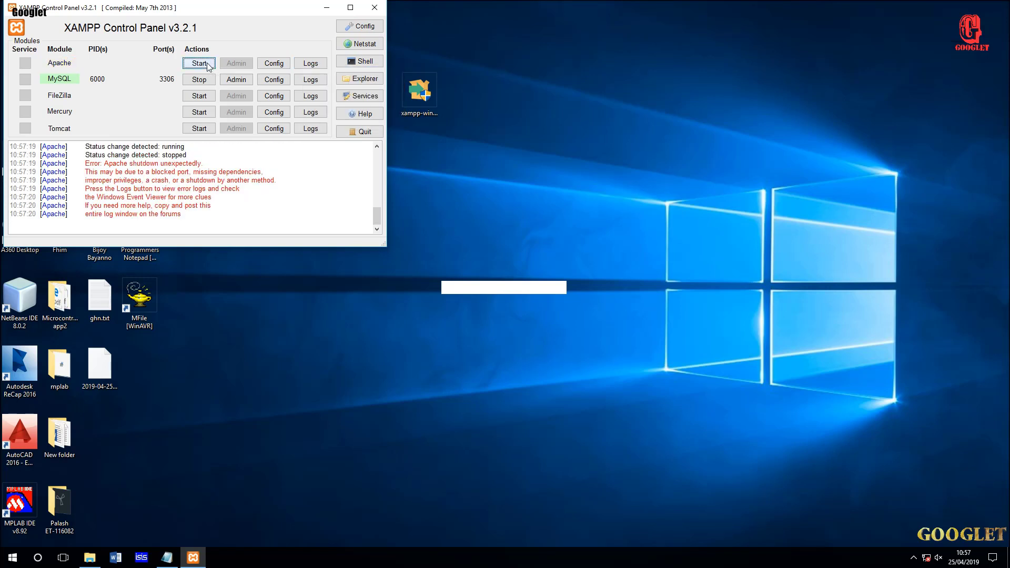
{"action": "scroll", "coordinate": [165, 171], "scroll_direction": "up", "scroll_amount": 7}
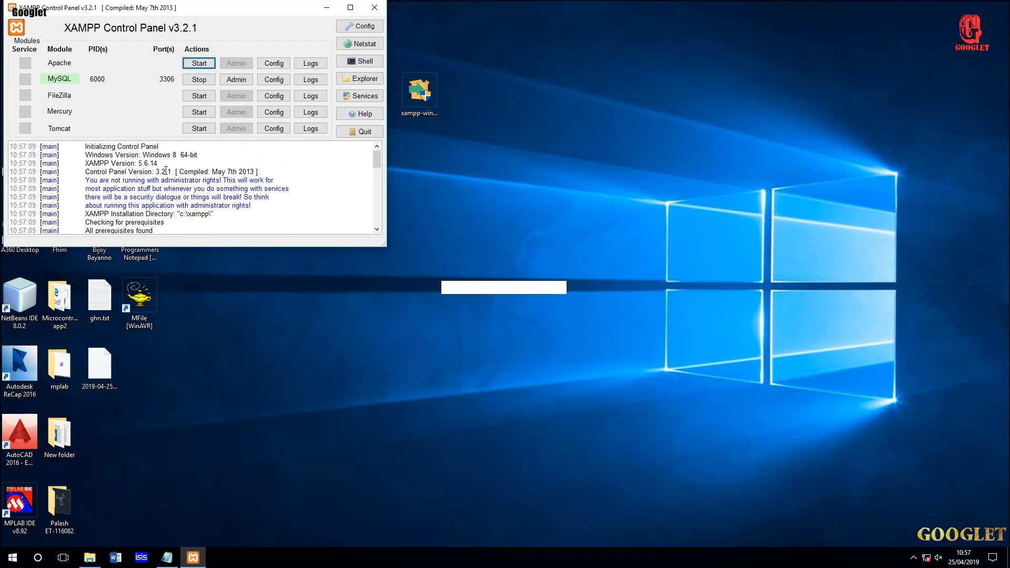
Start the FileZilla module, allowing FileZilla Server through Windows Firewall on public networks, and try to start Apache again
{"action": "left_click", "coordinate": [209, 96]}
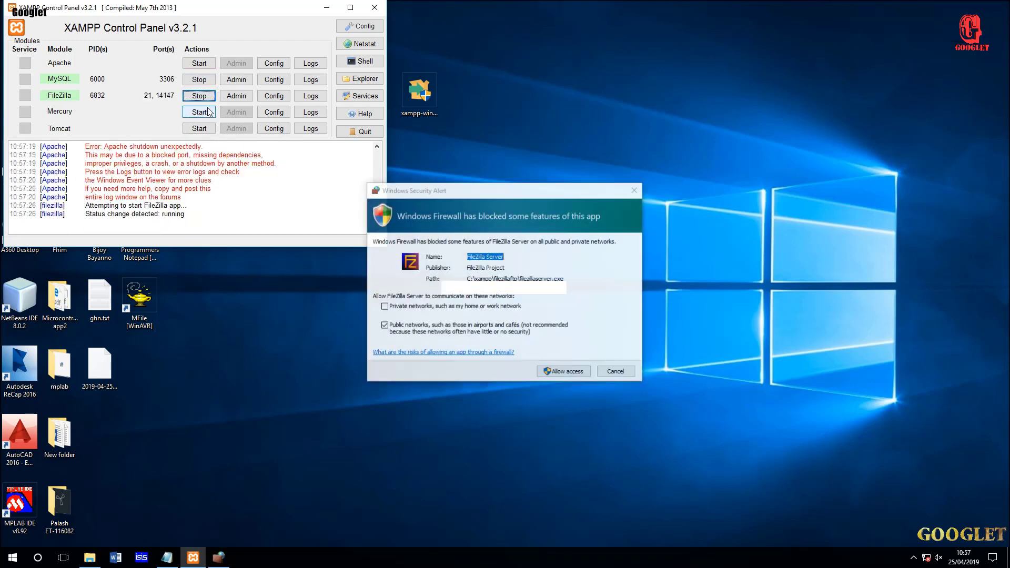
{"action": "left_click", "coordinate": [578, 372]}
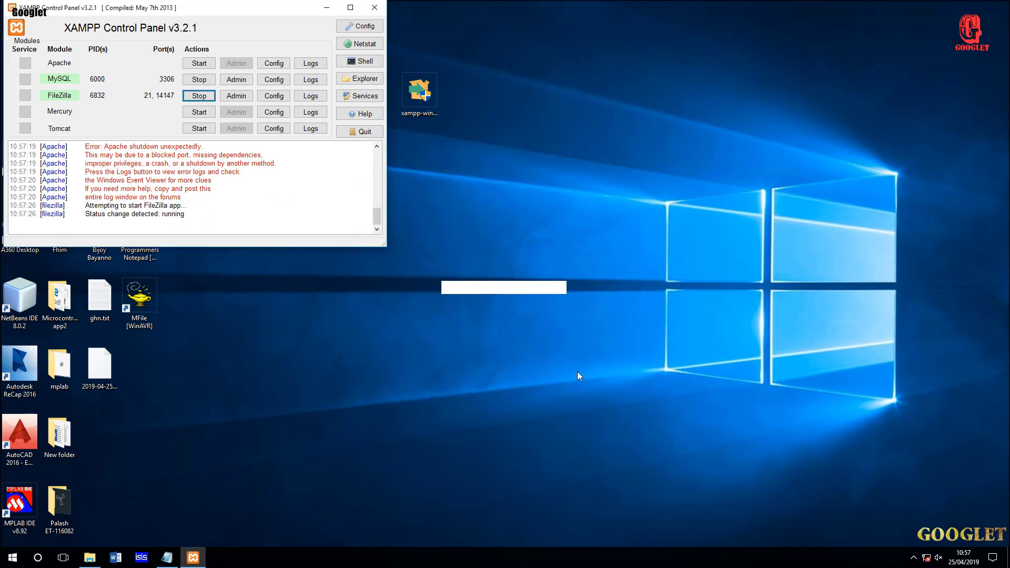
{"action": "left_click", "coordinate": [202, 64]}
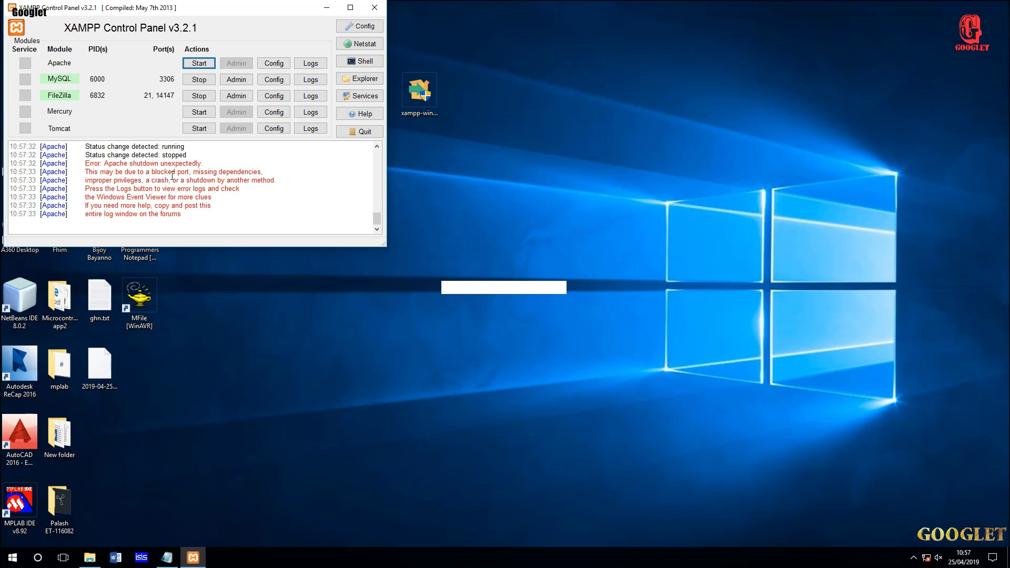
Open the php.ini configuration file for Apache, look through its settings, close it, and minimize the XAMPP Control Panel
{"action": "left_click", "coordinate": [284, 68]}
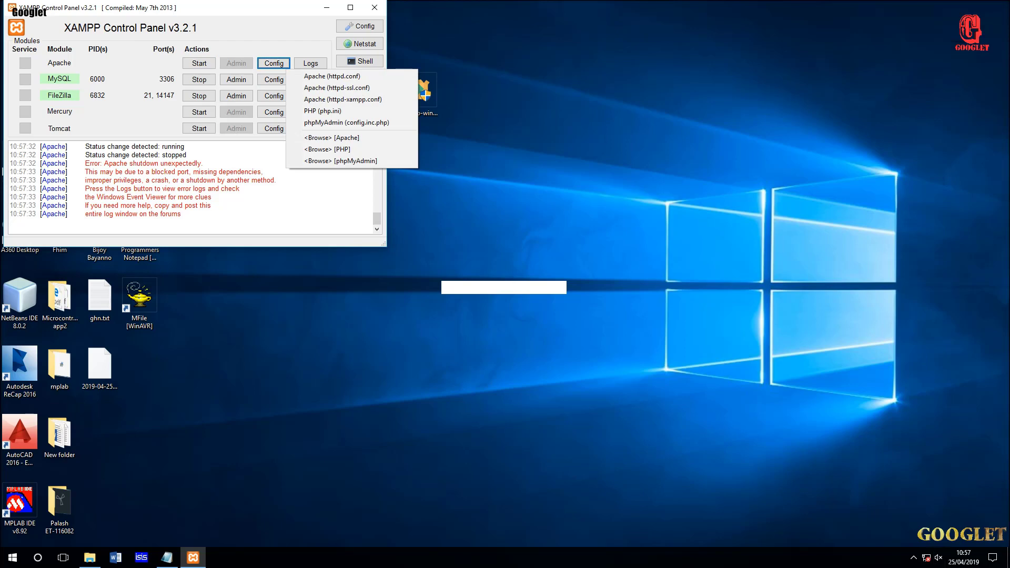
{"action": "left_click", "coordinate": [389, 110]}
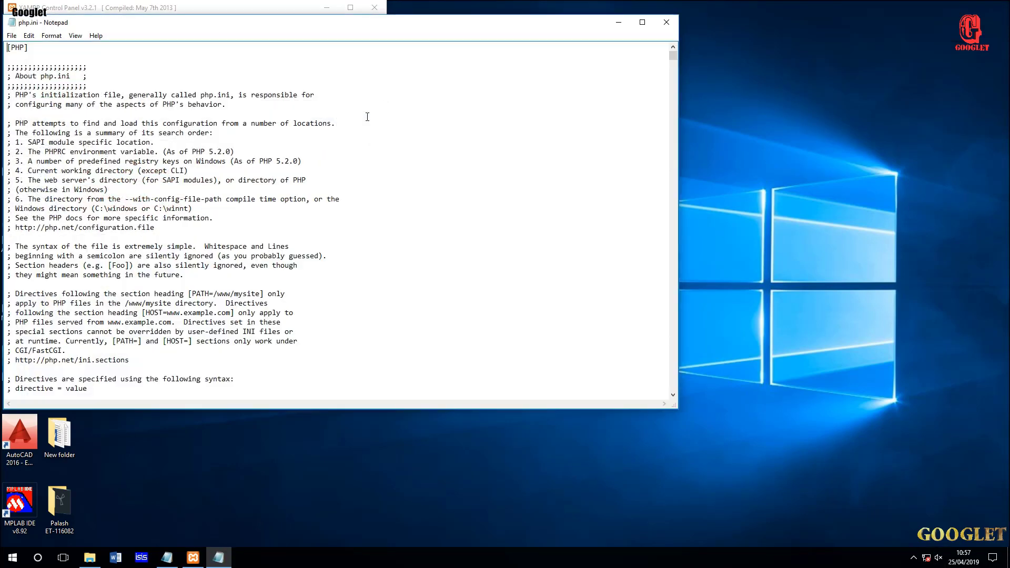
{"action": "scroll", "coordinate": [148, 127], "scroll_direction": "down", "scroll_amount": 20}
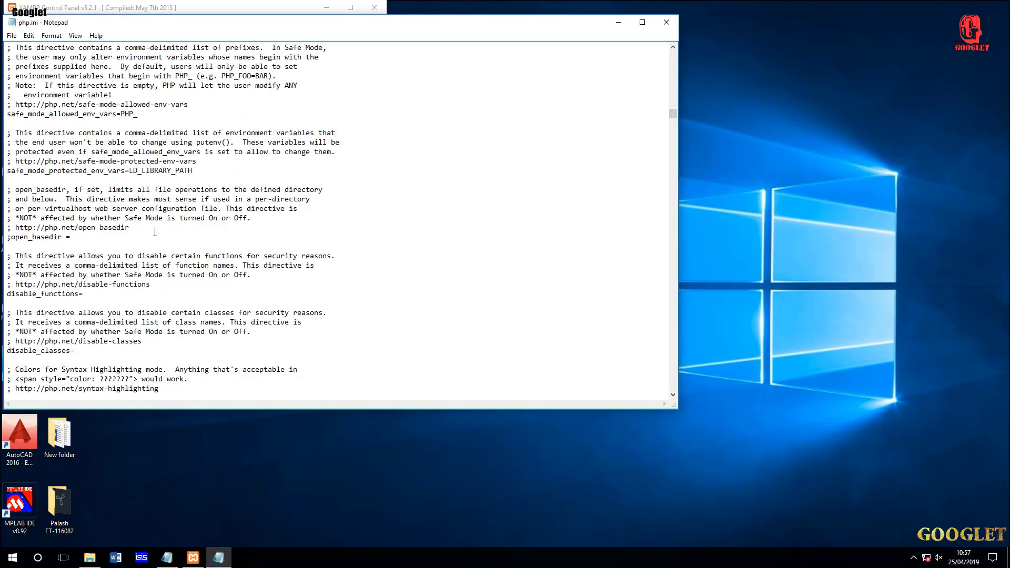
{"action": "scroll", "coordinate": [161, 242], "scroll_direction": "down", "scroll_amount": 20}
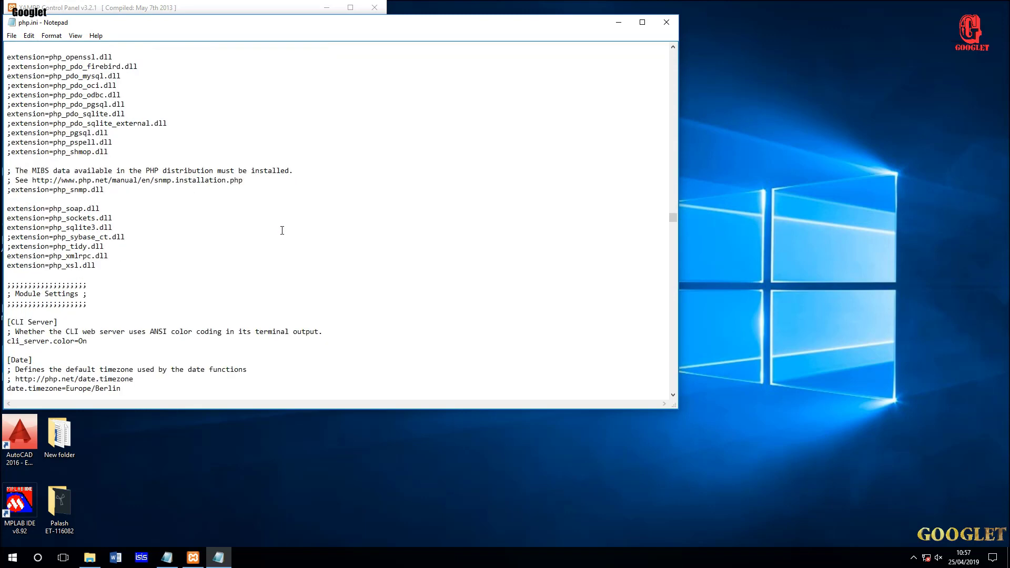
{"action": "left_click", "coordinate": [666, 22]}
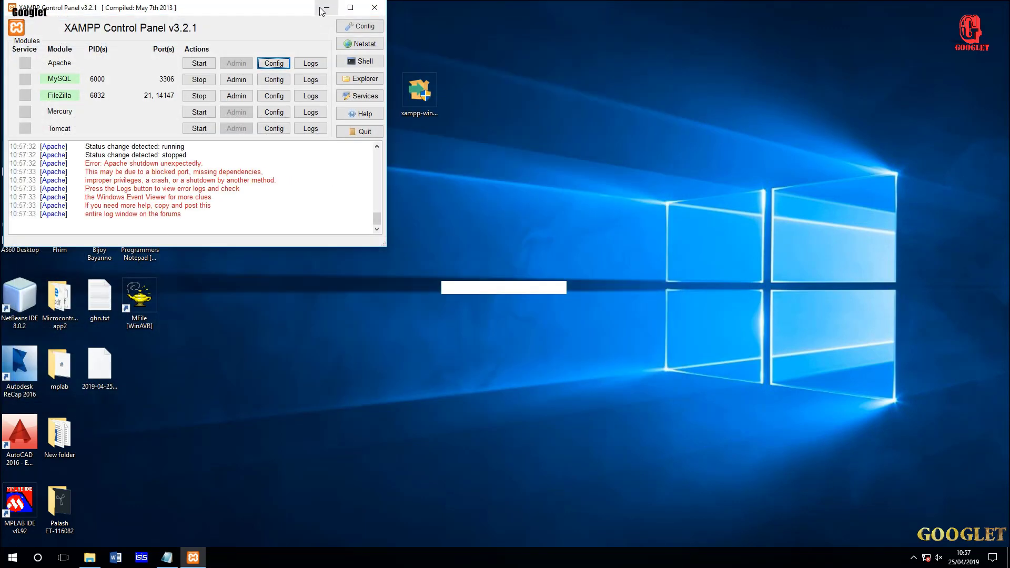
{"action": "left_click", "coordinate": [326, 8]}
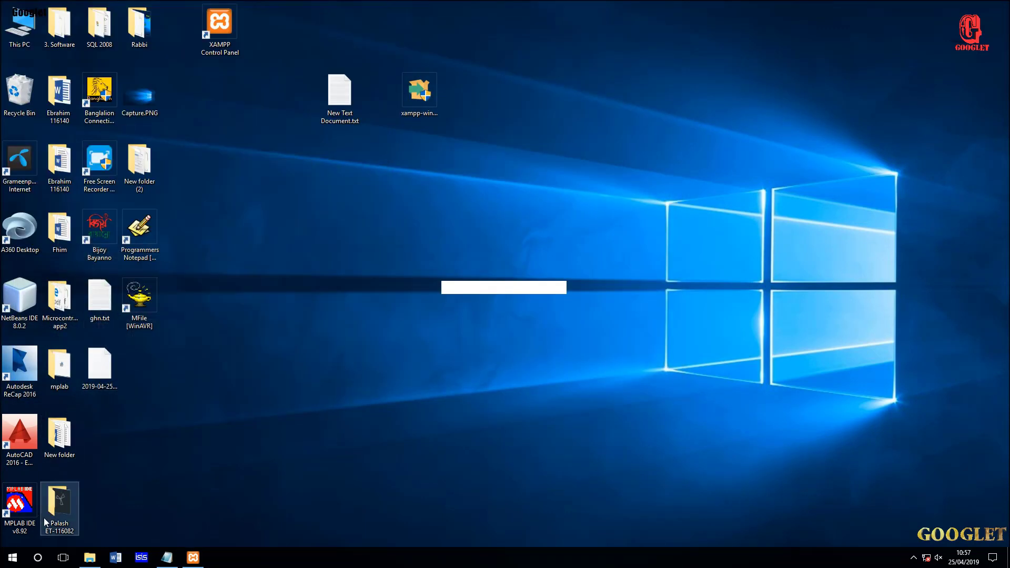
Switch to Microsoft Edge and load localhost/phpmyadmin to check that the local server responds
{"action": "left_click", "coordinate": [16, 554]}
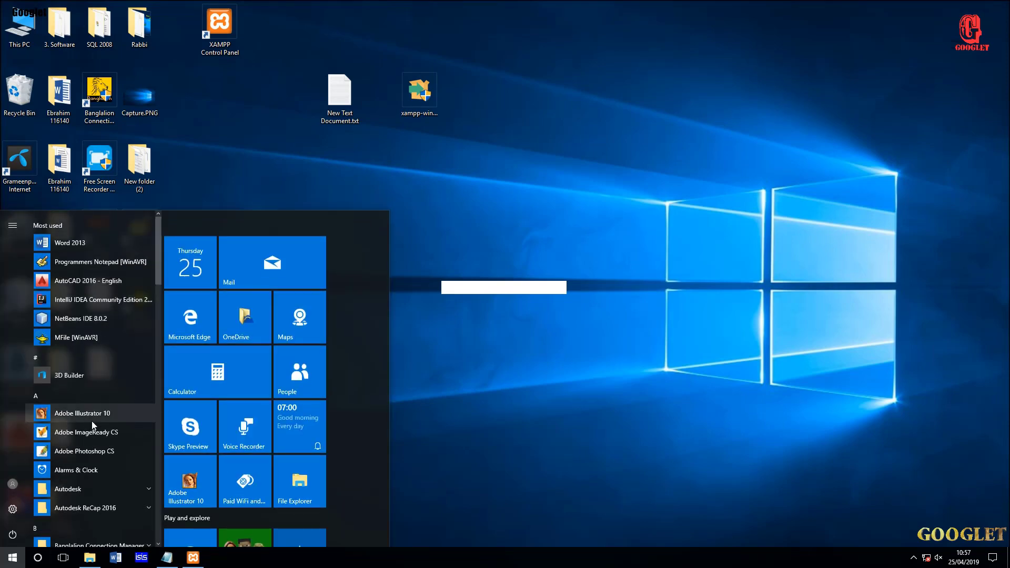
{"action": "left_click", "coordinate": [201, 330]}
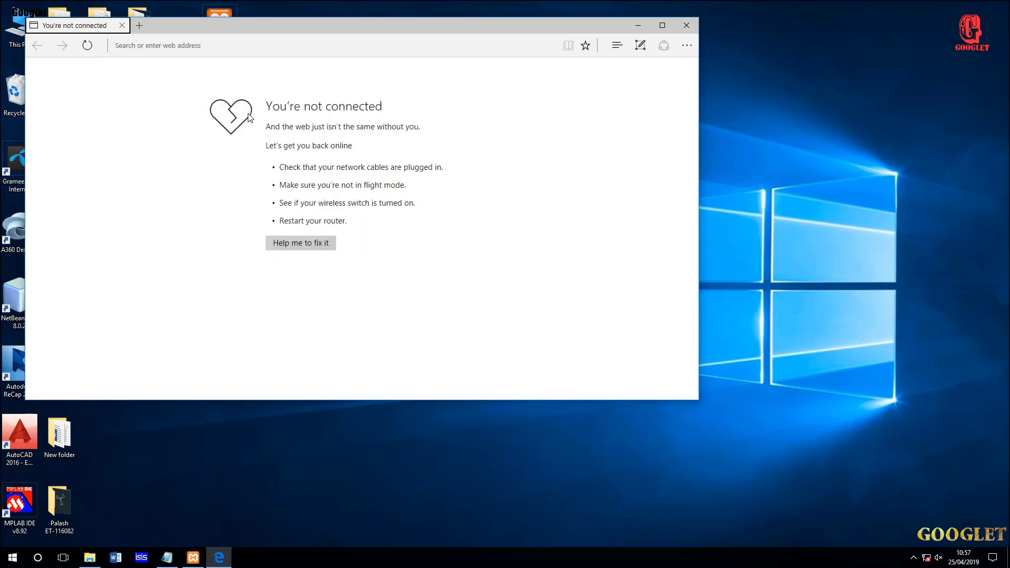
{"action": "left_click", "coordinate": [157, 46]}
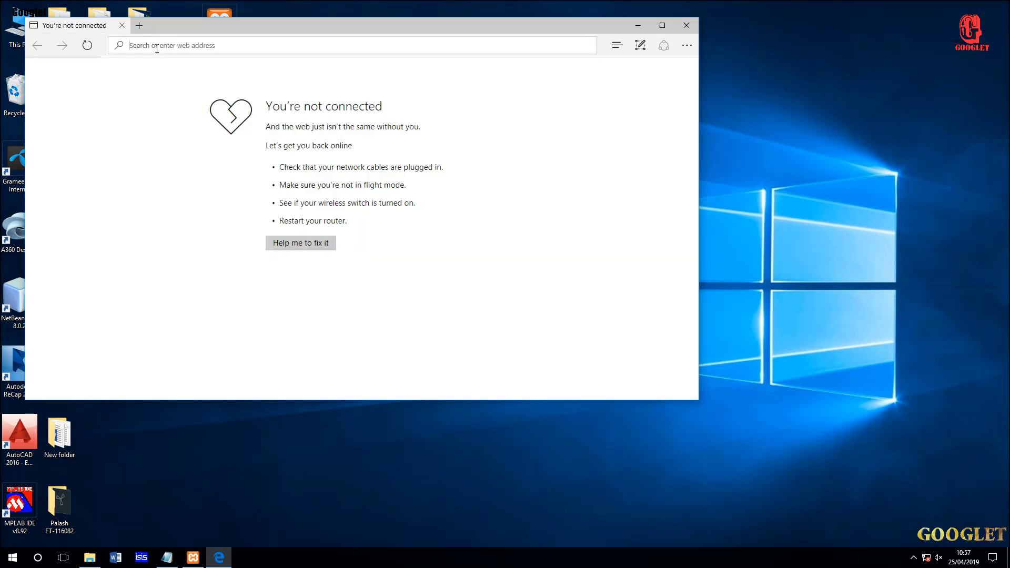
{"action": "type", "text": "l"}
{"action": "key", "text": "End"}
{"action": "key", "text": "BackSpace"}
{"action": "key", "text": "BackSpace"}
{"action": "key", "text": "BackSpace"}
{"action": "key", "text": "BackSpace"}
{"action": "key", "text": "BackSpace"}
{"action": "key", "text": "BackSpace"}
{"action": "type", "text": "php"}
{"action": "key", "text": "Return"}
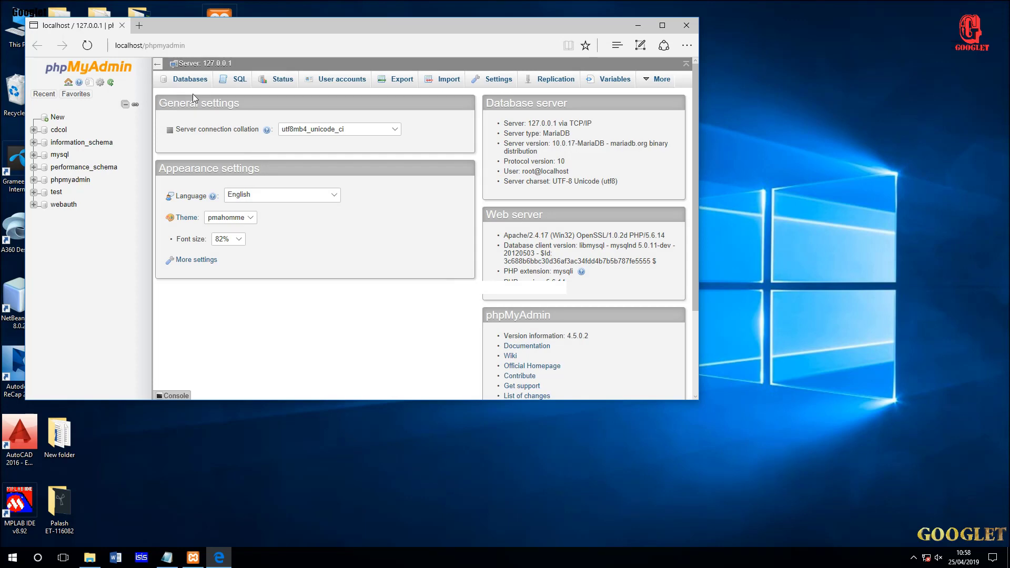
Move the browser window clear of the desktop files and add the line "Its working" below the existing notes in the already open New Text Document.txt
{"action": "left_click_drag", "start_coordinate": [246, 29], "coordinate": [305, 153]}
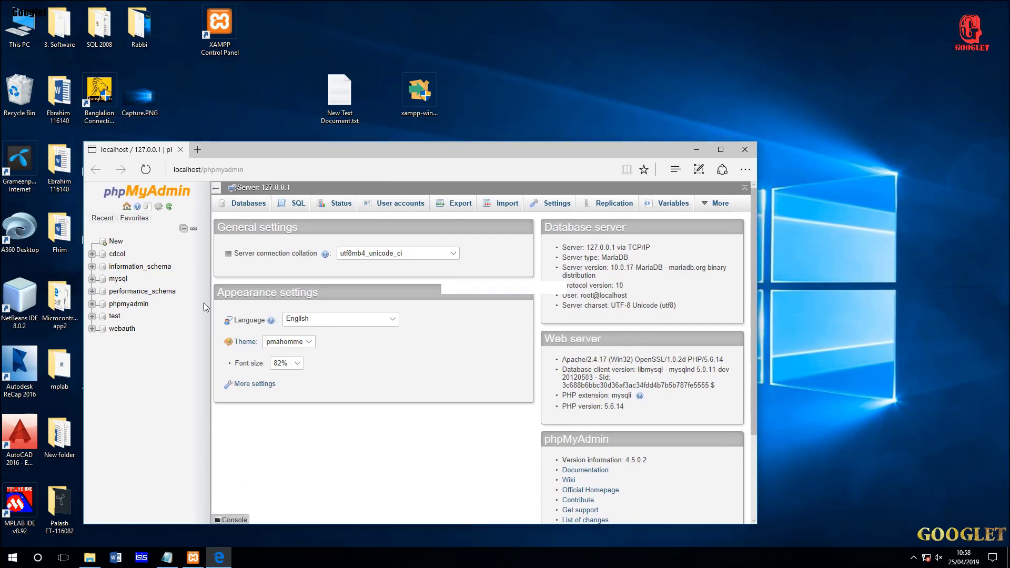
{"action": "double_click", "coordinate": [344, 114]}
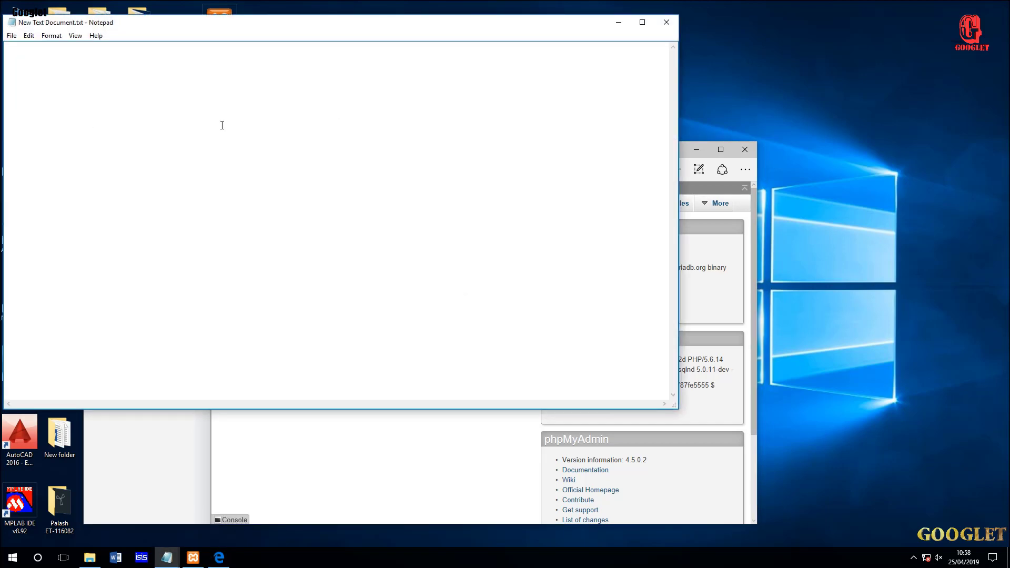
{"action": "left_click", "coordinate": [618, 22]}
{"action": "mouse_move", "coordinate": [177, 557]}
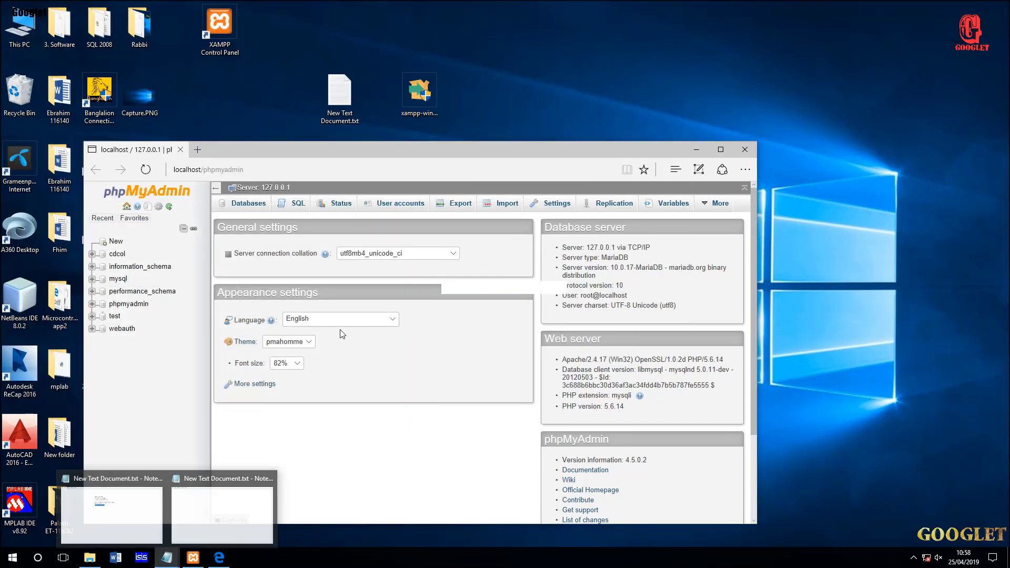
{"action": "left_click", "coordinate": [131, 504]}
{"action": "left_click", "coordinate": [314, 152]}
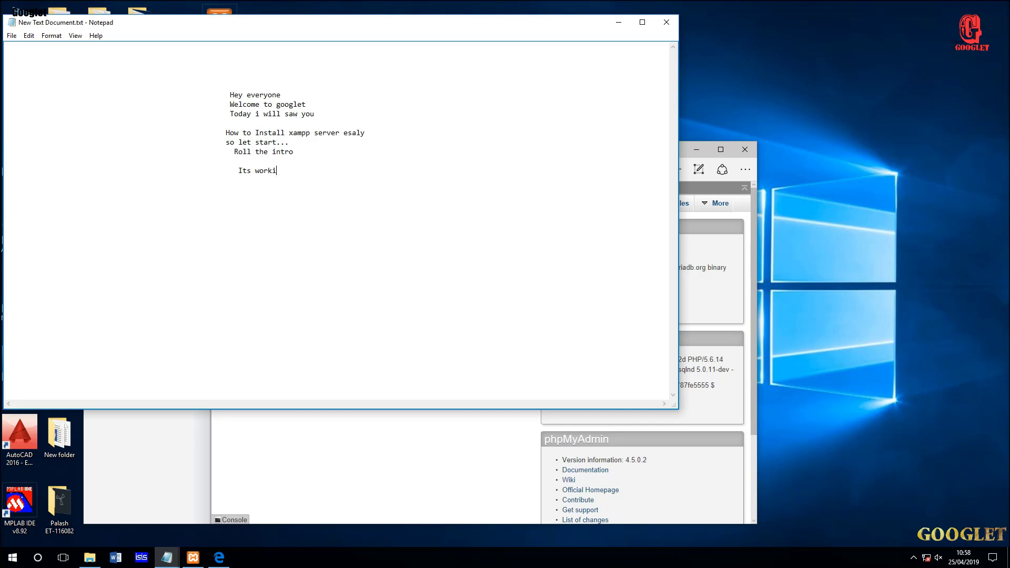
{"action": "type", "text": "g"}
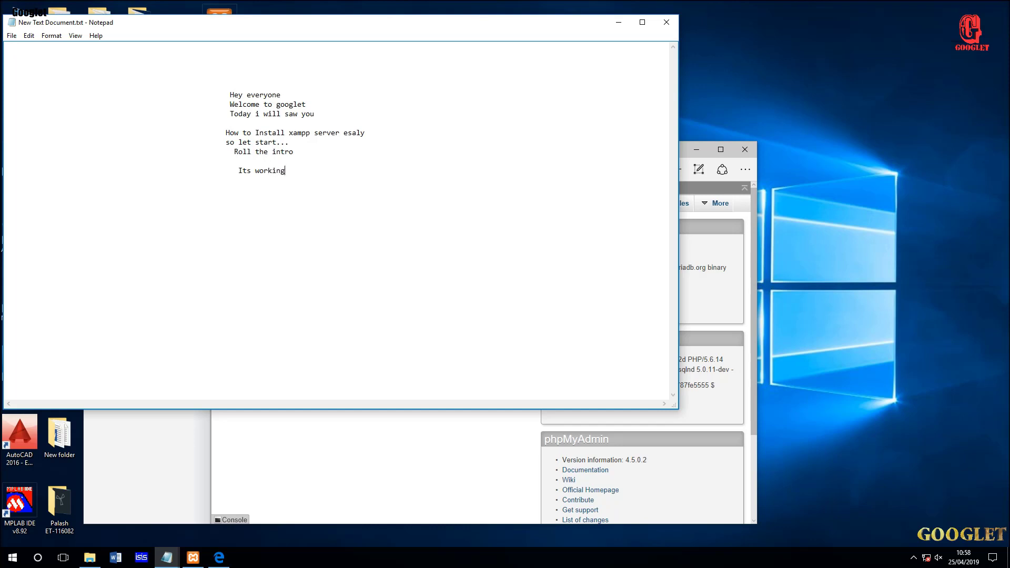